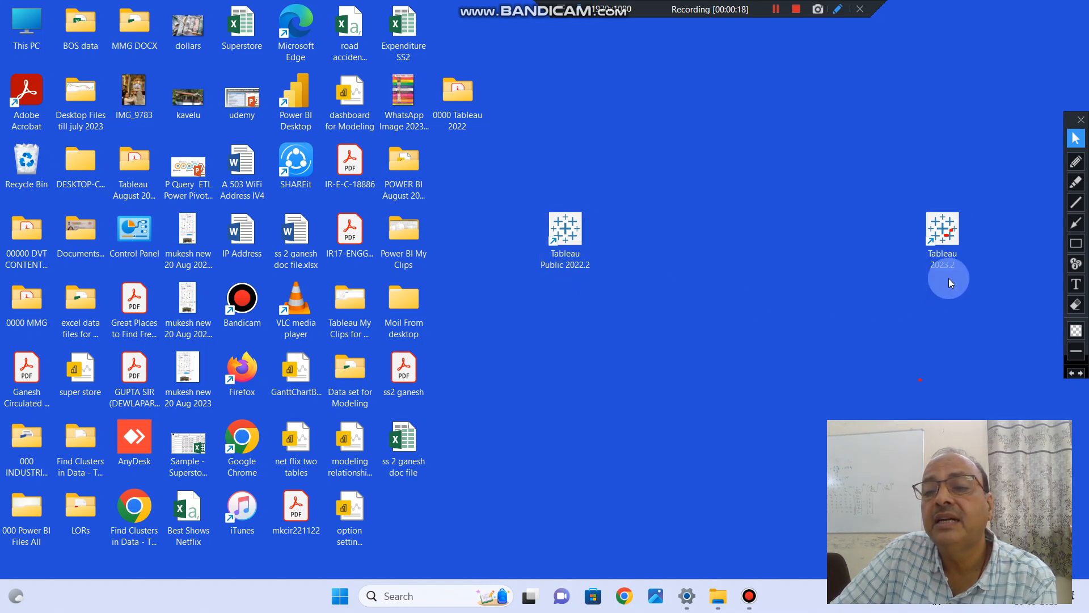
Launch Tableau 2023.2 from the desktop.
{"action": "left_click", "coordinate": [945, 238]}
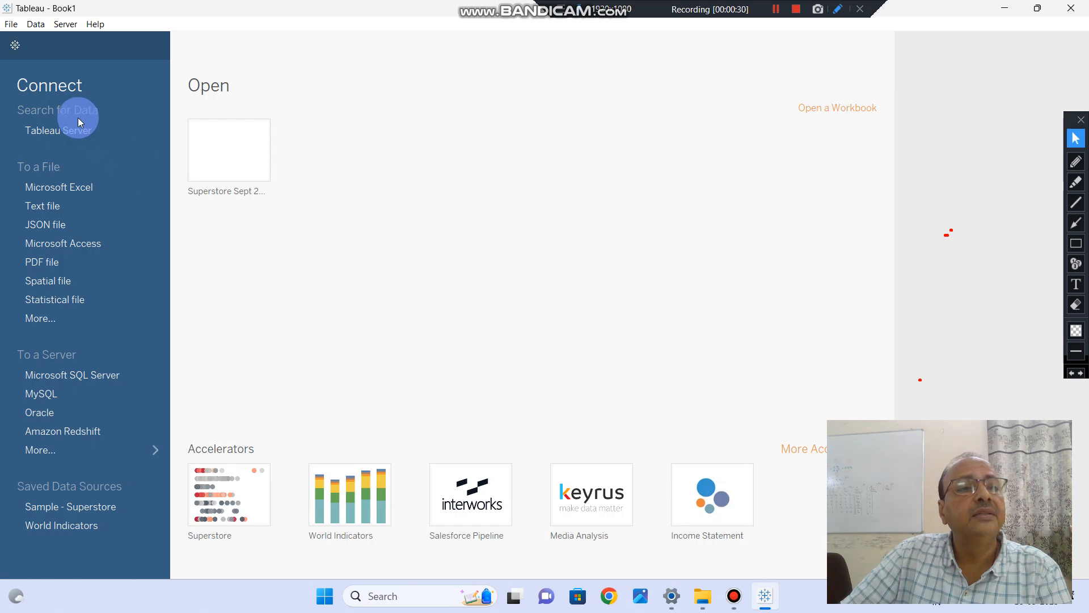
{"action": "left_click", "coordinate": [11, 25]}
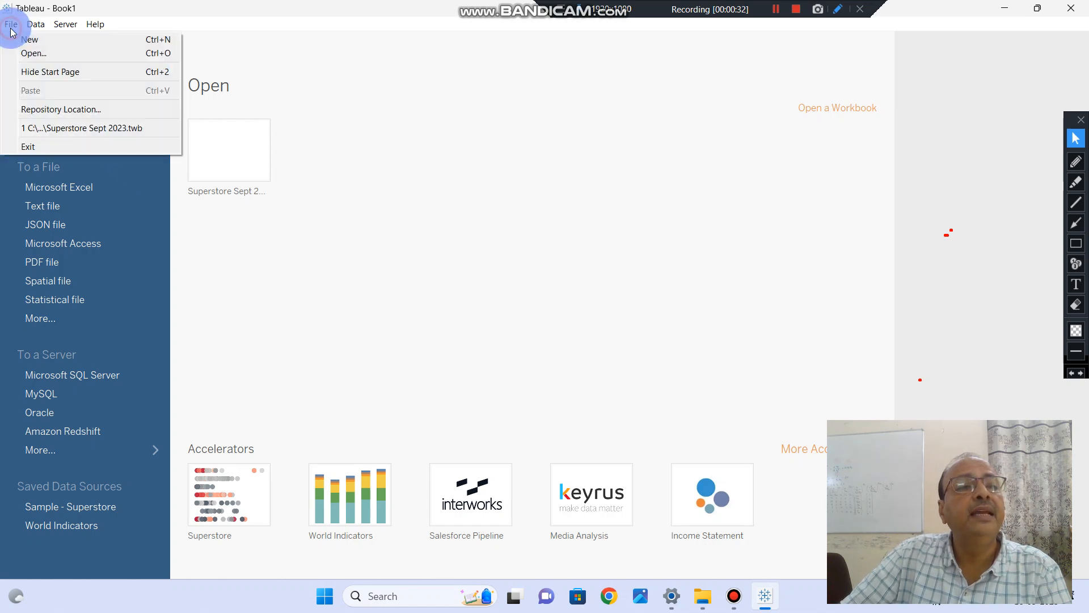
{"action": "mouse_move", "coordinate": [36, 27]}
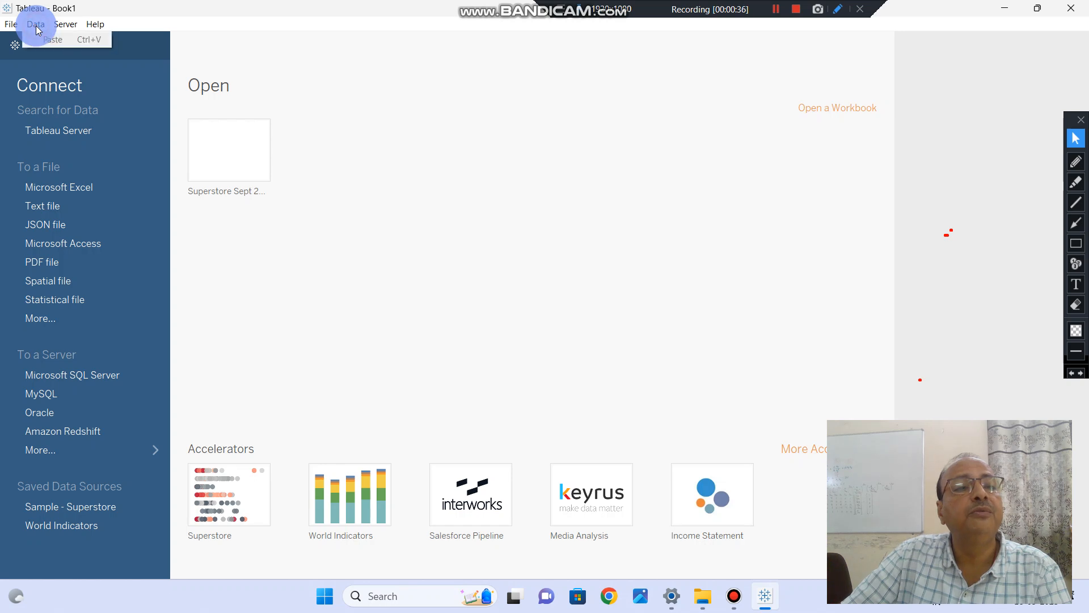
{"action": "left_click", "coordinate": [61, 25]}
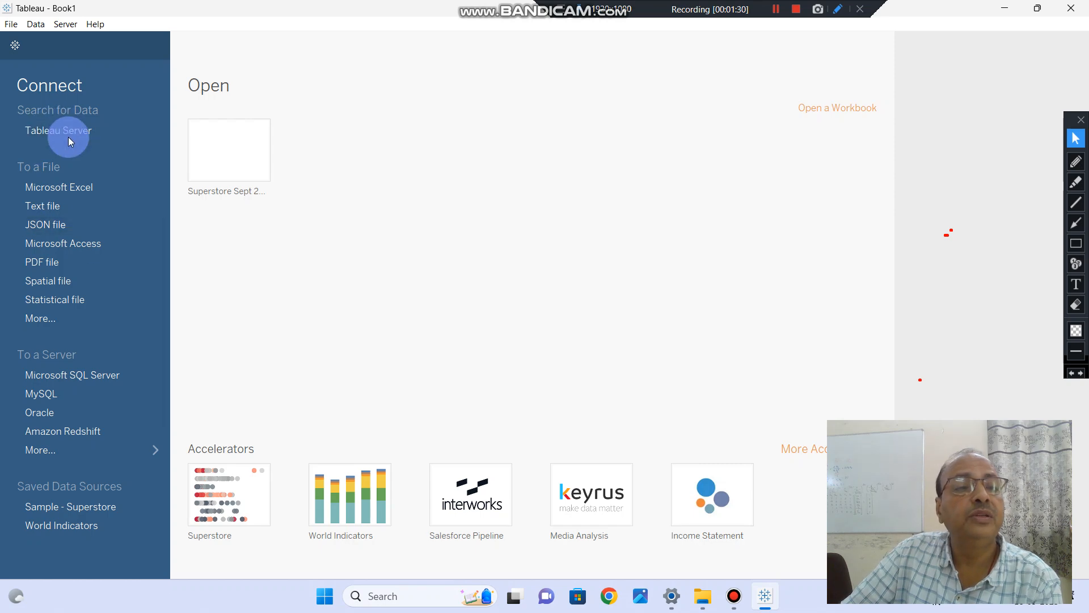
Connect to the Superstore Microsoft Excel workbook in the Desktop folder as the data source.
{"action": "left_click", "coordinate": [79, 187]}
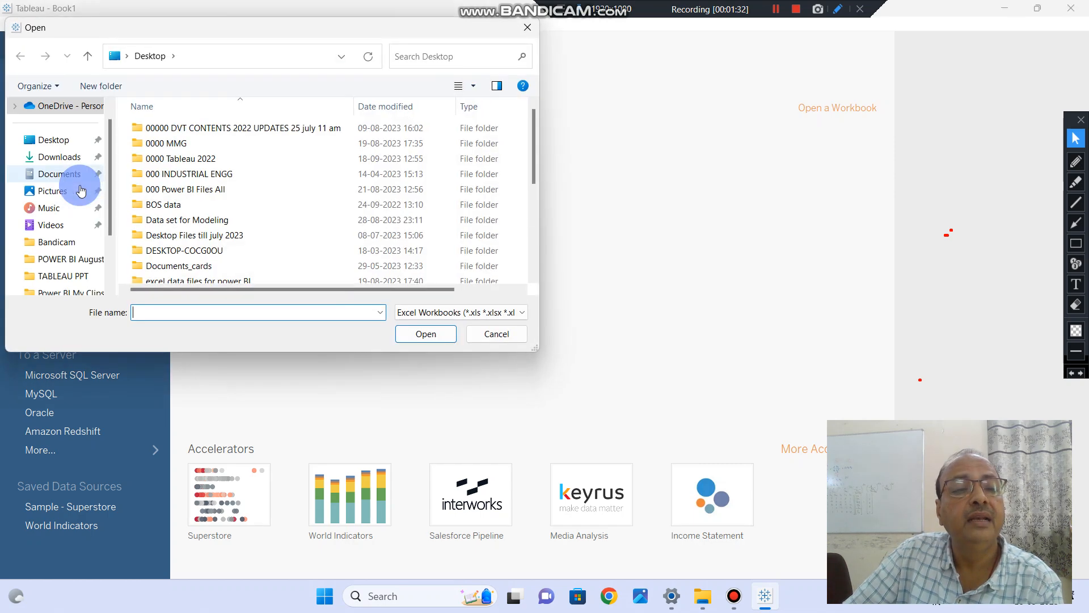
{"action": "left_click_drag", "start_coordinate": [532, 122], "coordinate": [532, 230]}
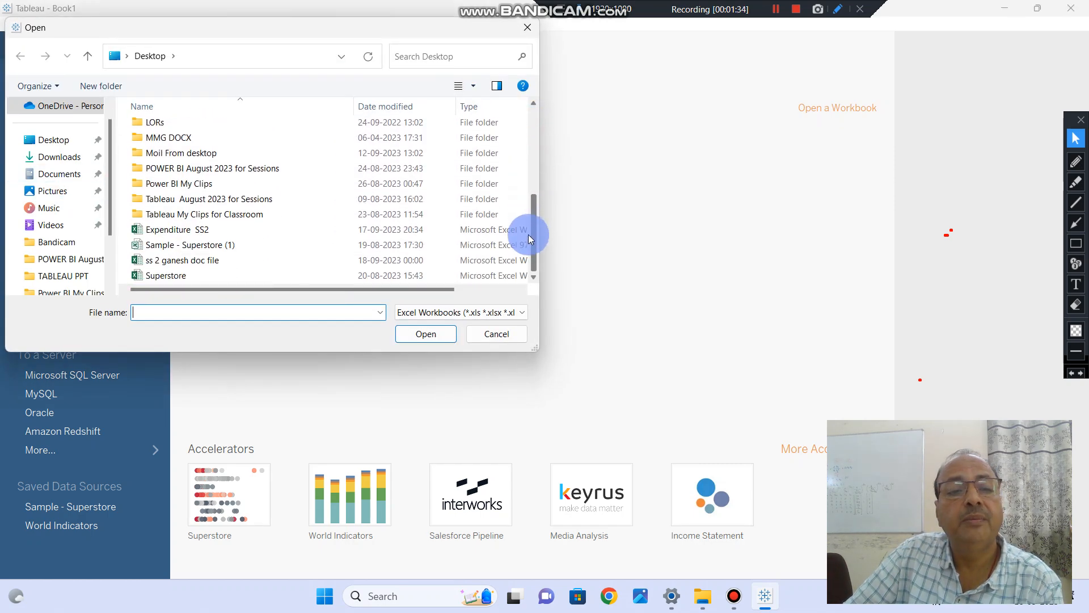
{"action": "left_click", "coordinate": [176, 276]}
{"action": "double_click", "coordinate": [176, 276]}
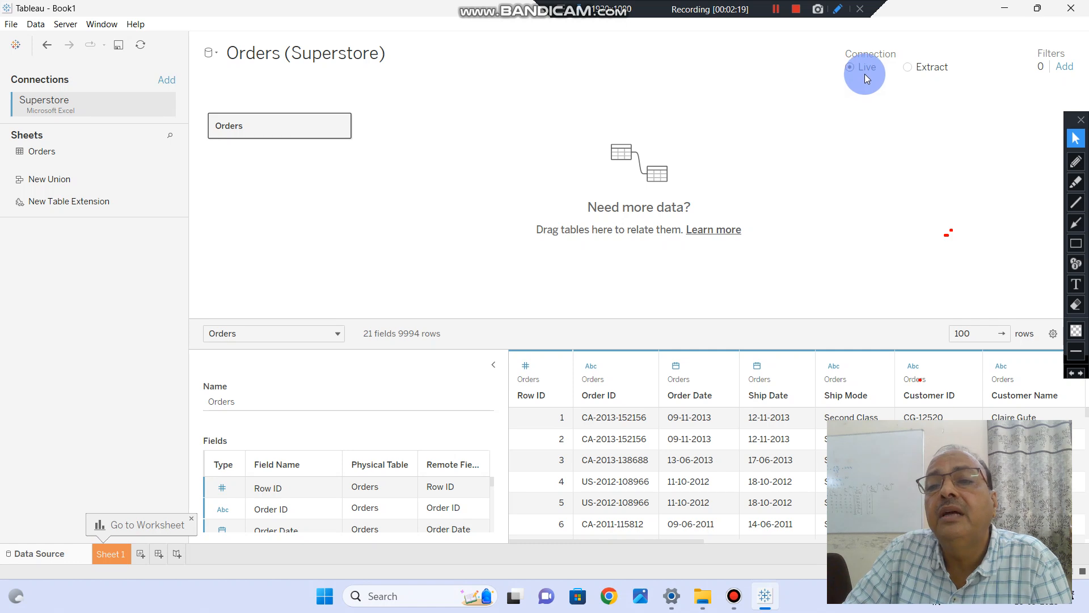
Try the Extract connection type for the Orders data source and return the connection to Live.
{"action": "left_click", "coordinate": [907, 67]}
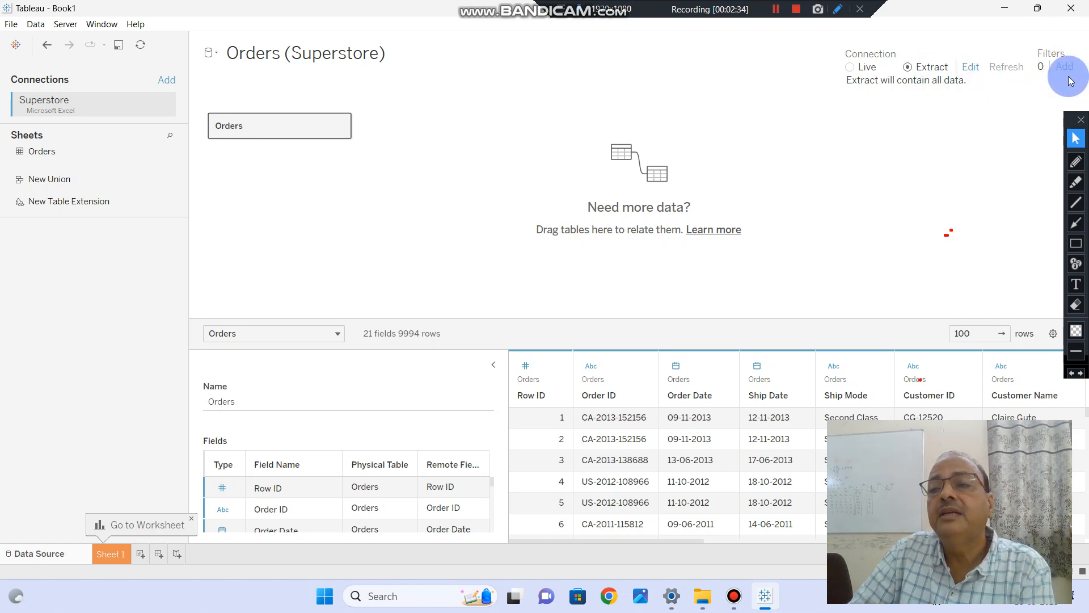
{"action": "left_click", "coordinate": [852, 69]}
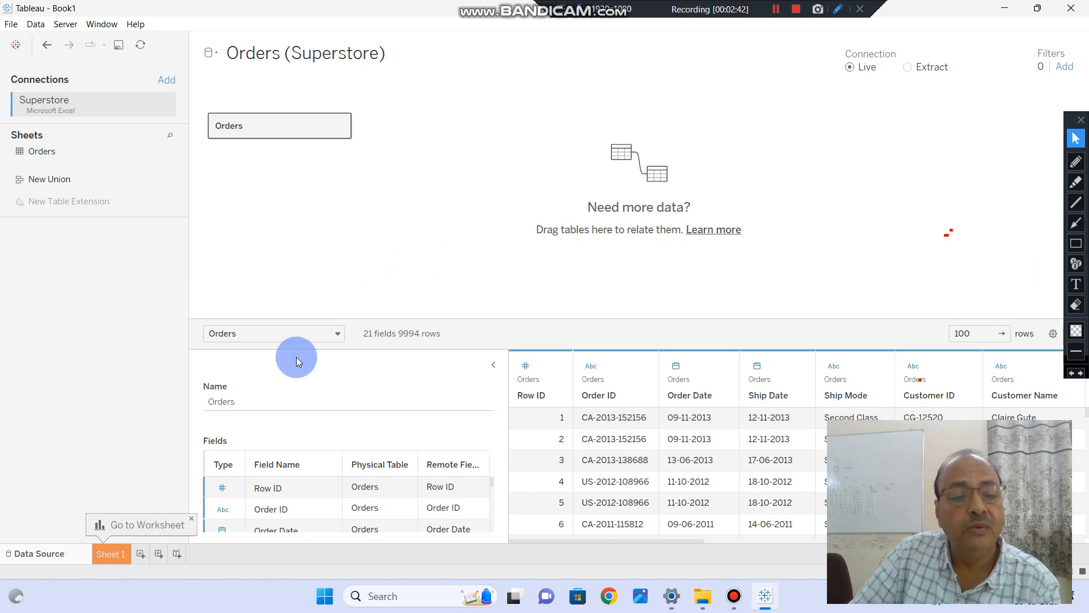
Open the Sheet 1 worksheet.
{"action": "left_click", "coordinate": [122, 557]}
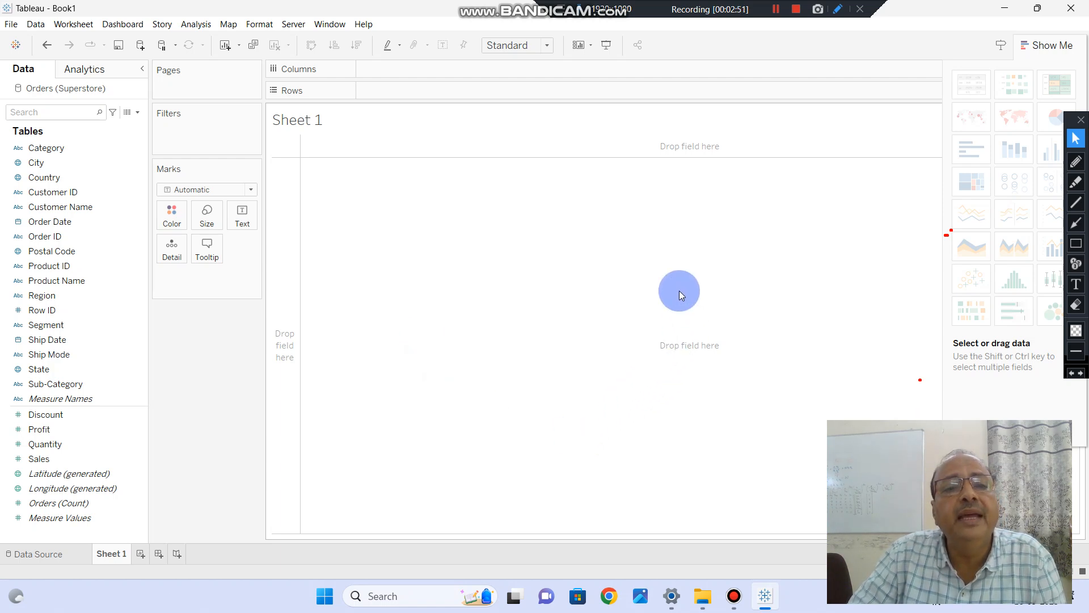
Look through the file, data, worksheet, dashboard, story, analysis, map, format, server and help commands available for the worksheet.
{"action": "left_click", "coordinate": [10, 25]}
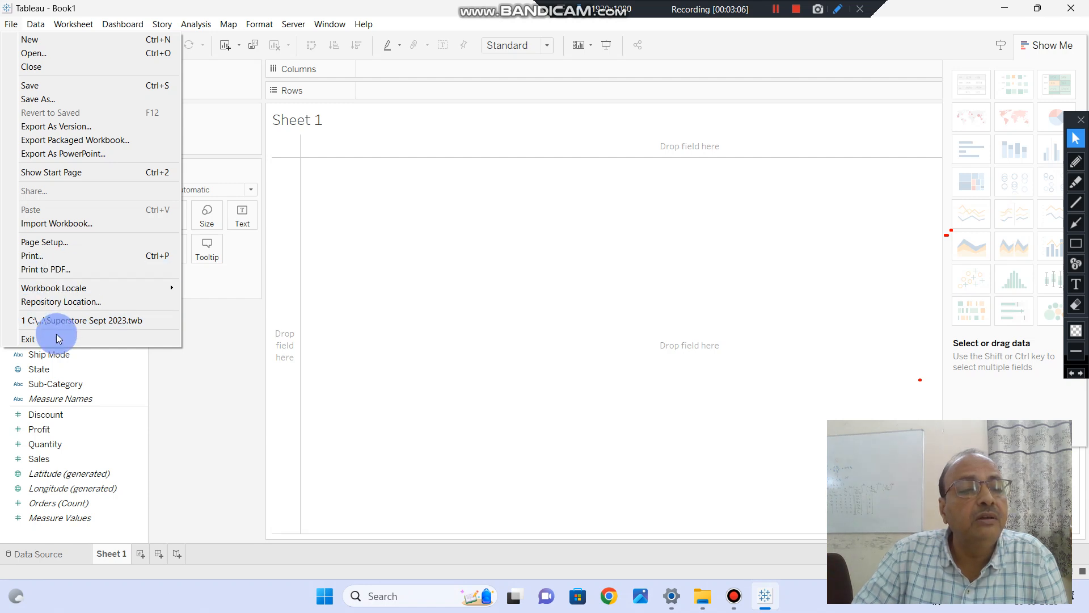
{"action": "mouse_move", "coordinate": [38, 27]}
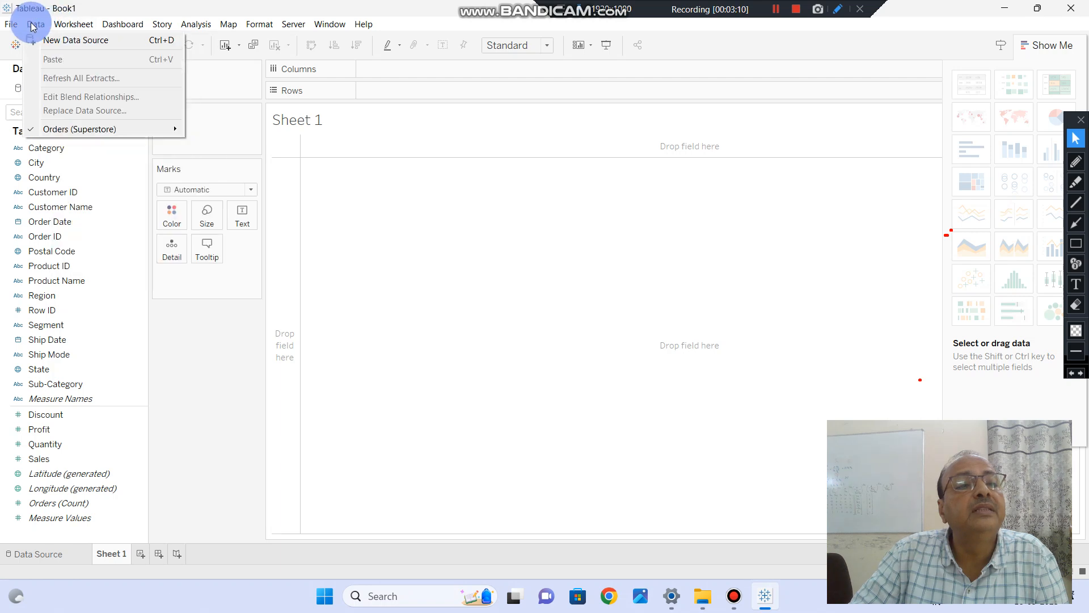
{"action": "mouse_move", "coordinate": [80, 28]}
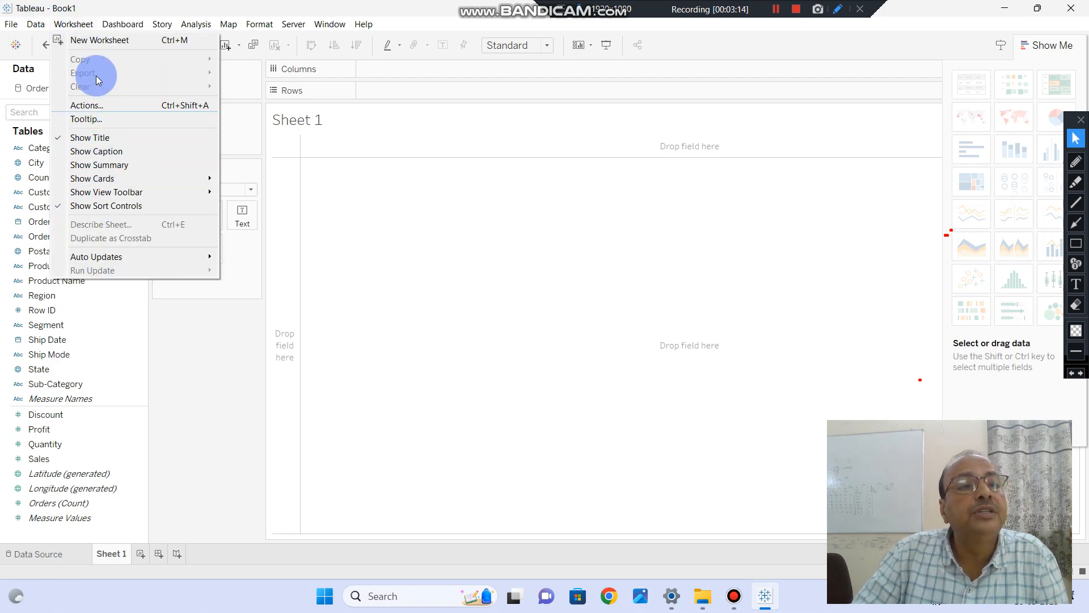
{"action": "mouse_move", "coordinate": [131, 33]}
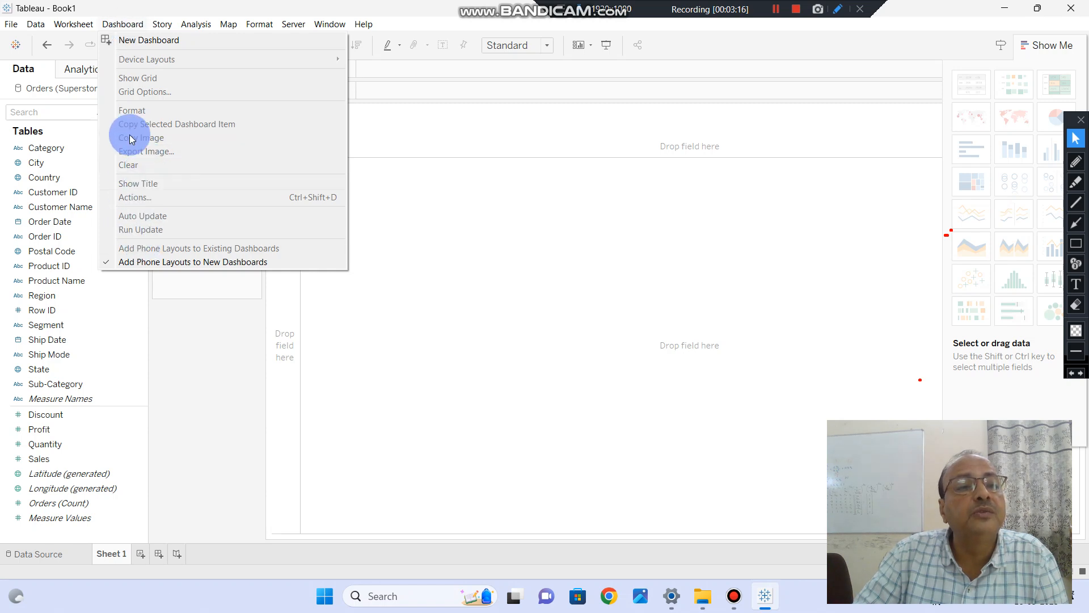
{"action": "mouse_move", "coordinate": [168, 26]}
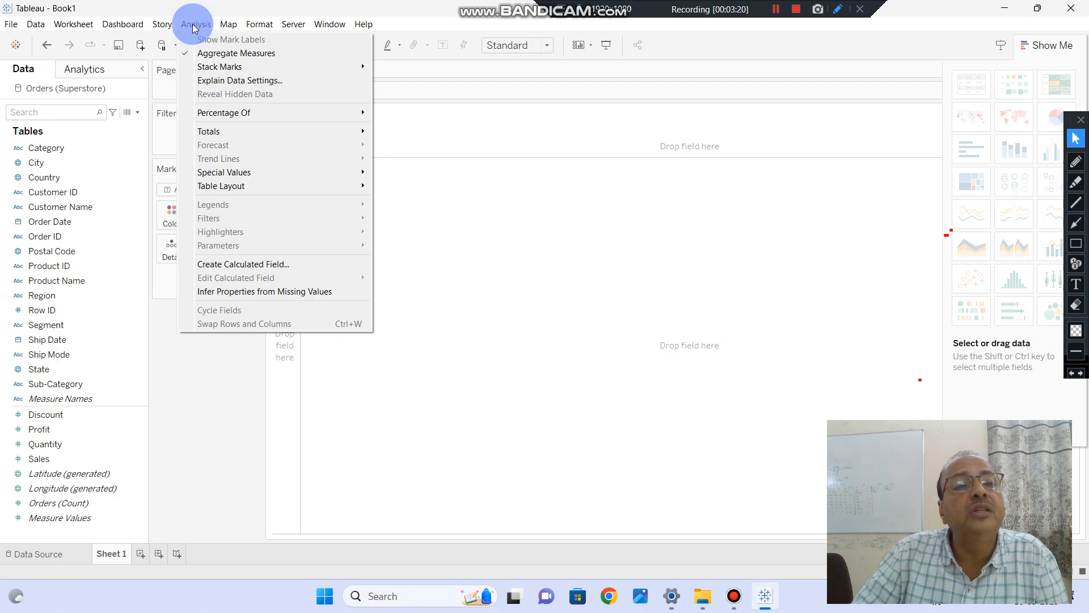
{"action": "mouse_move", "coordinate": [239, 27]}
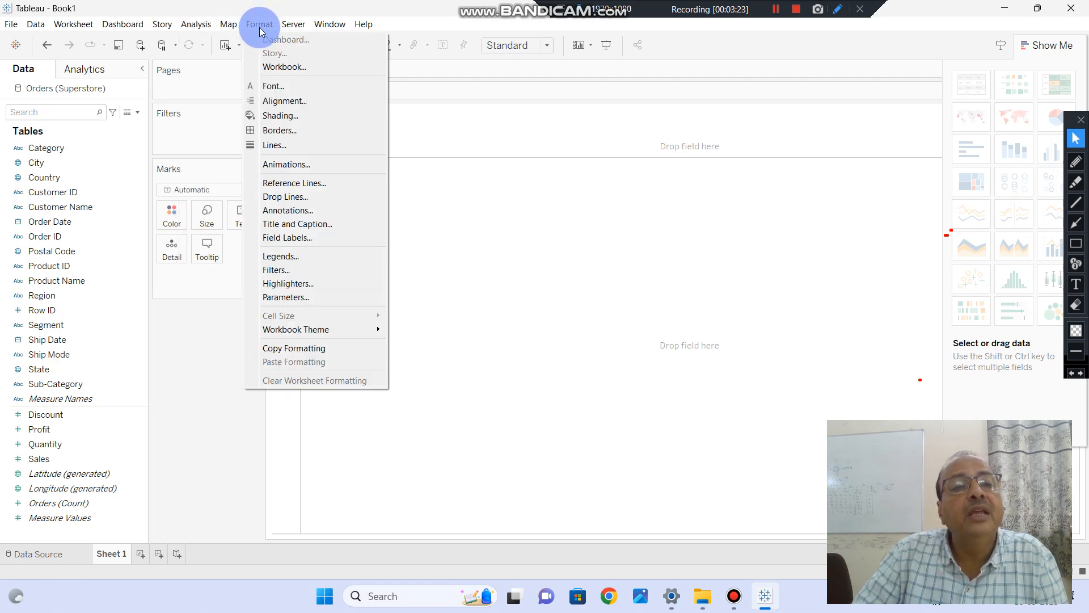
{"action": "mouse_move", "coordinate": [285, 32]}
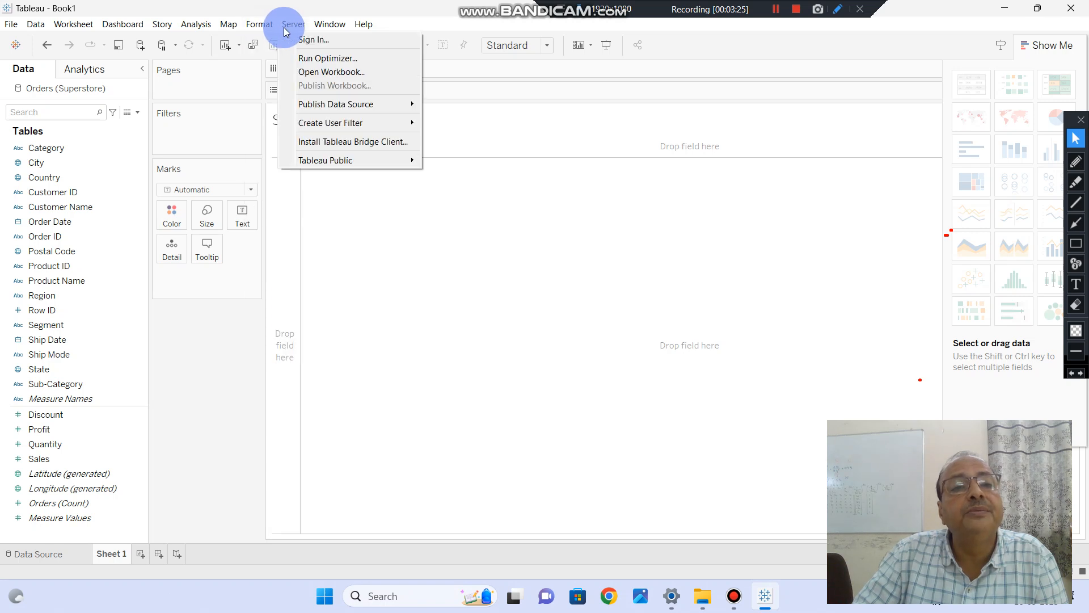
{"action": "mouse_move", "coordinate": [369, 37]}
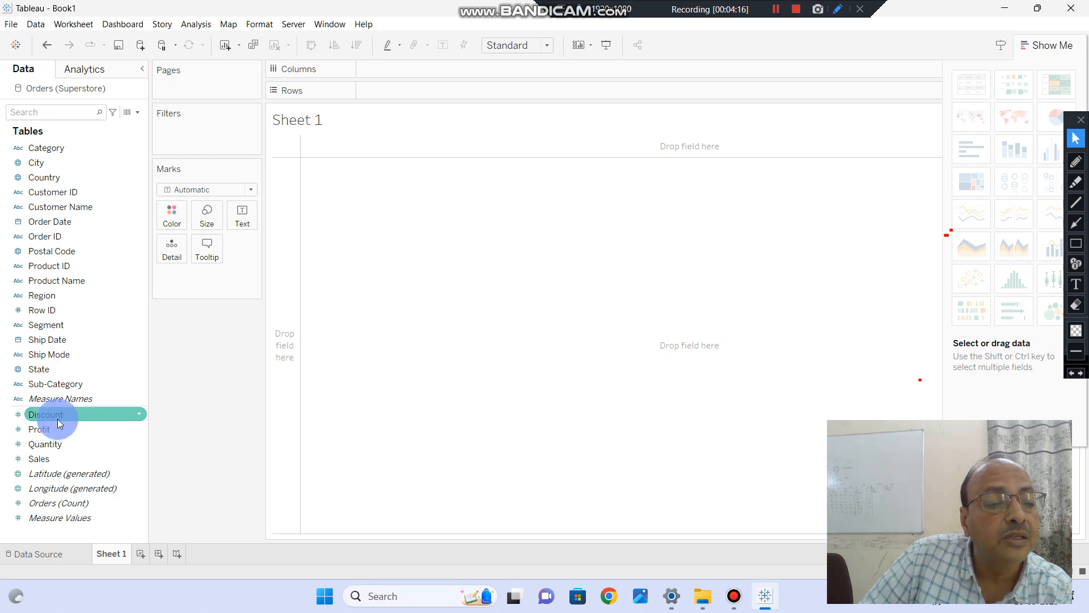
{"action": "left_click_drag", "start_coordinate": [47, 460], "coordinate": [467, 267]}
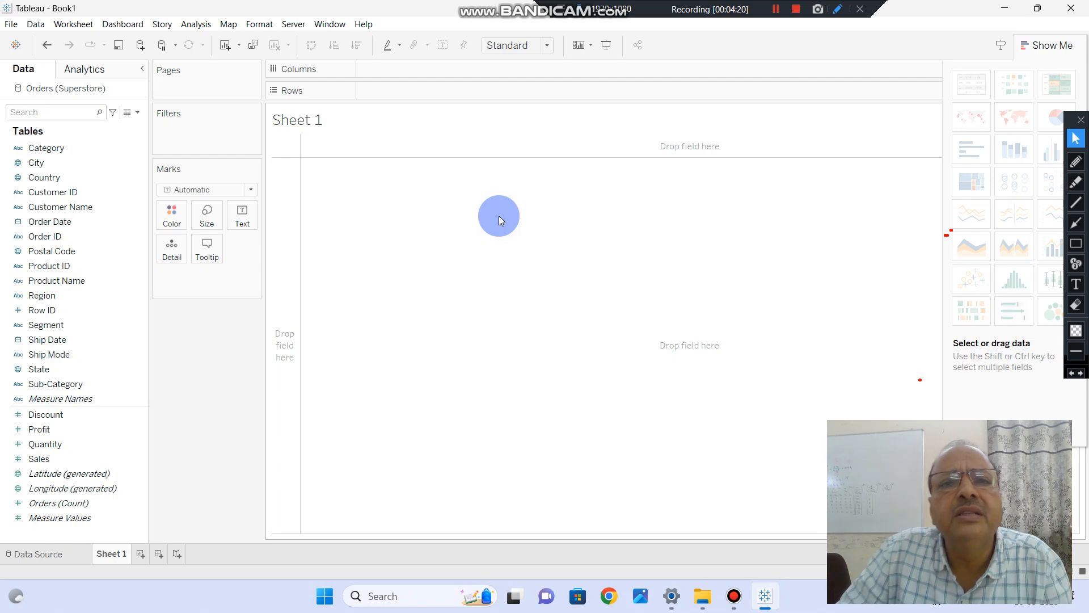
{"action": "left_click_drag", "start_coordinate": [406, 171], "coordinate": [327, 87]}
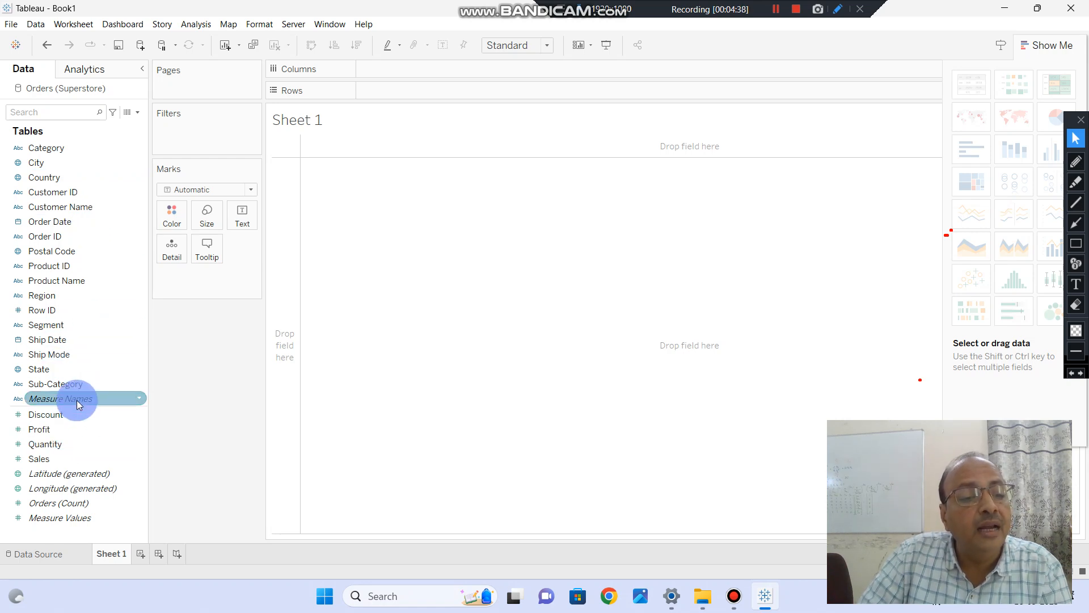
{"action": "mouse_move", "coordinate": [103, 403]}
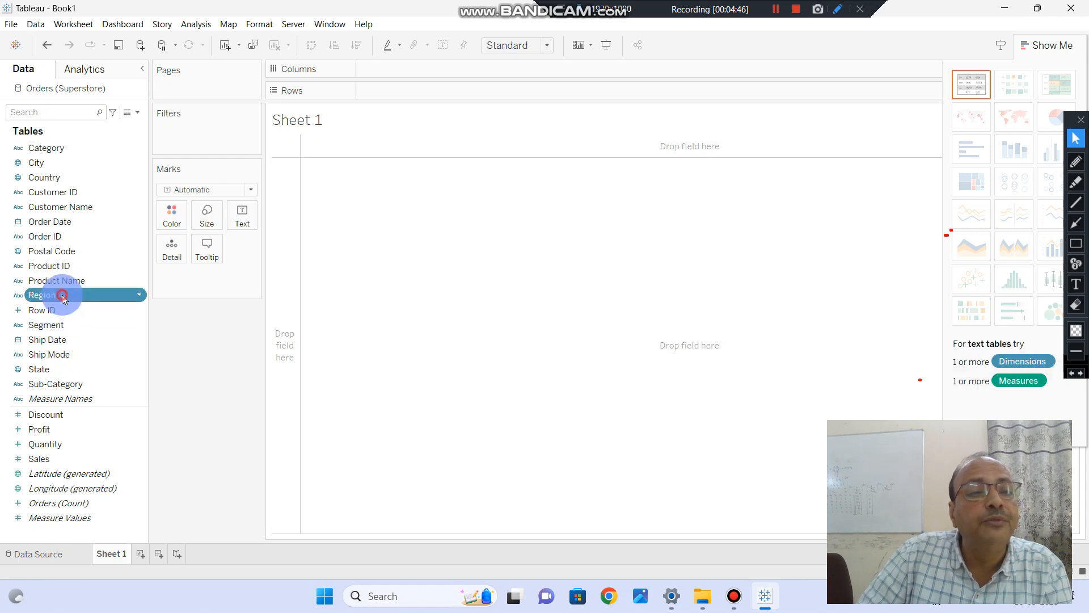
Build a bar chart with Region in the columns and the sum of Sales in the rows.
{"action": "left_click_drag", "start_coordinate": [66, 295], "coordinate": [400, 67]}
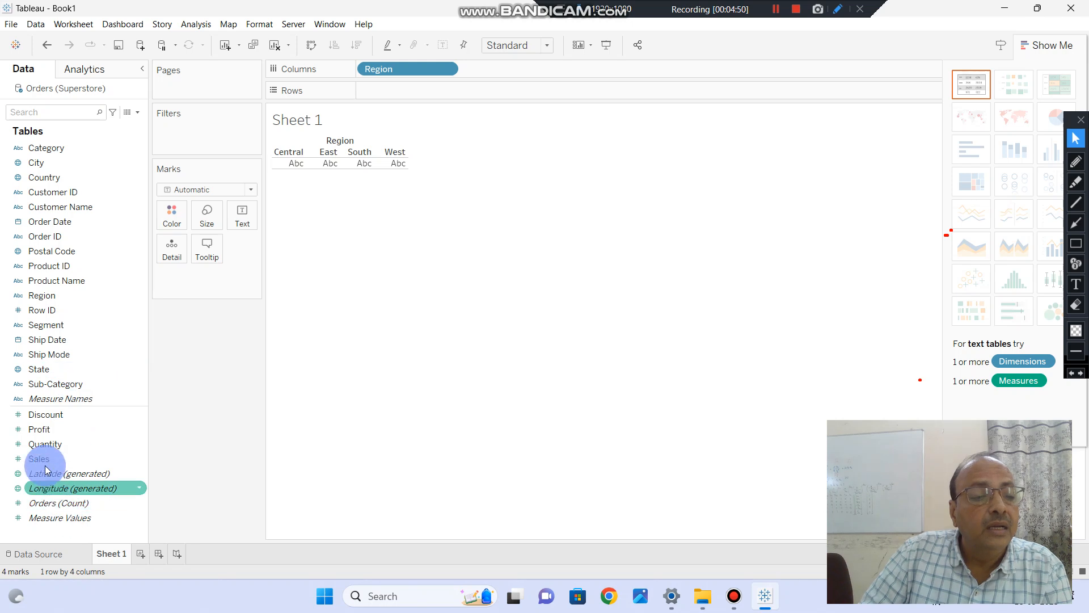
{"action": "left_click_drag", "start_coordinate": [78, 458], "coordinate": [425, 93]}
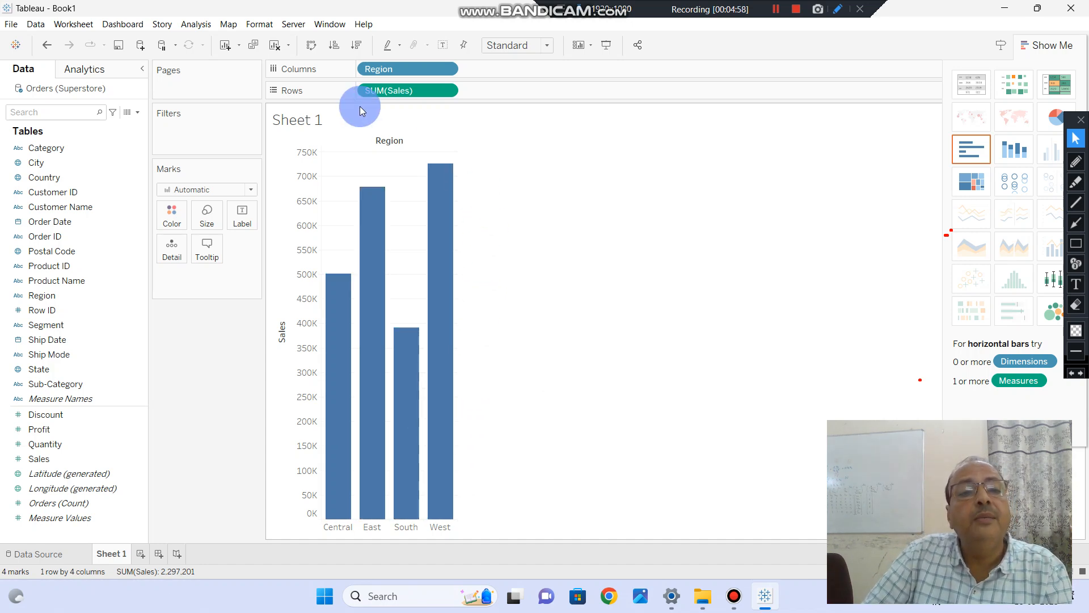
Sort the Region bars by Sales, comparing descending order and settling on ascending order.
{"action": "left_click", "coordinate": [334, 49]}
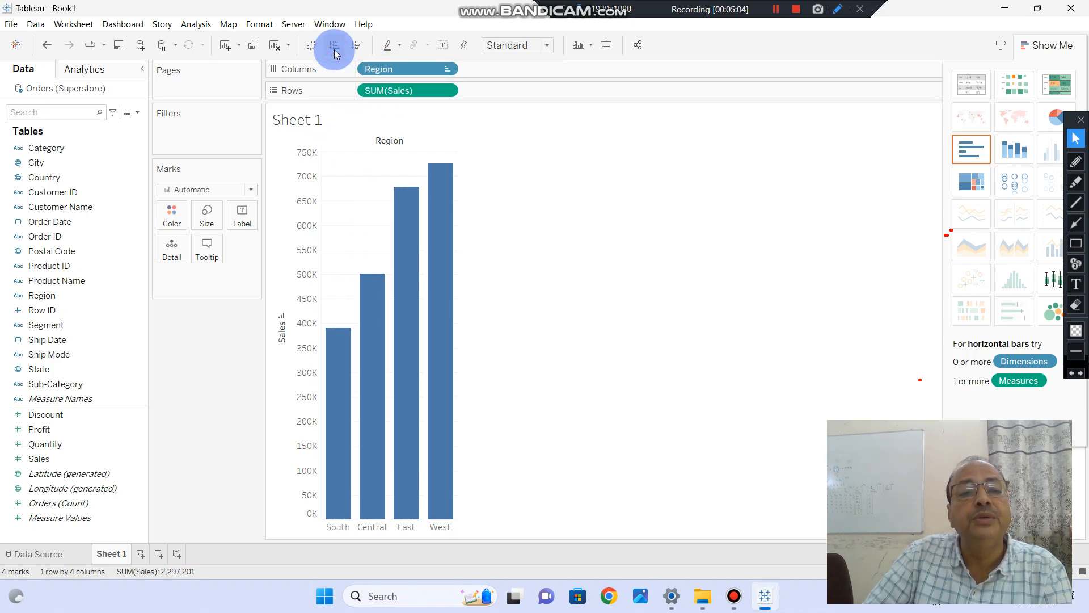
{"action": "left_click", "coordinate": [357, 49]}
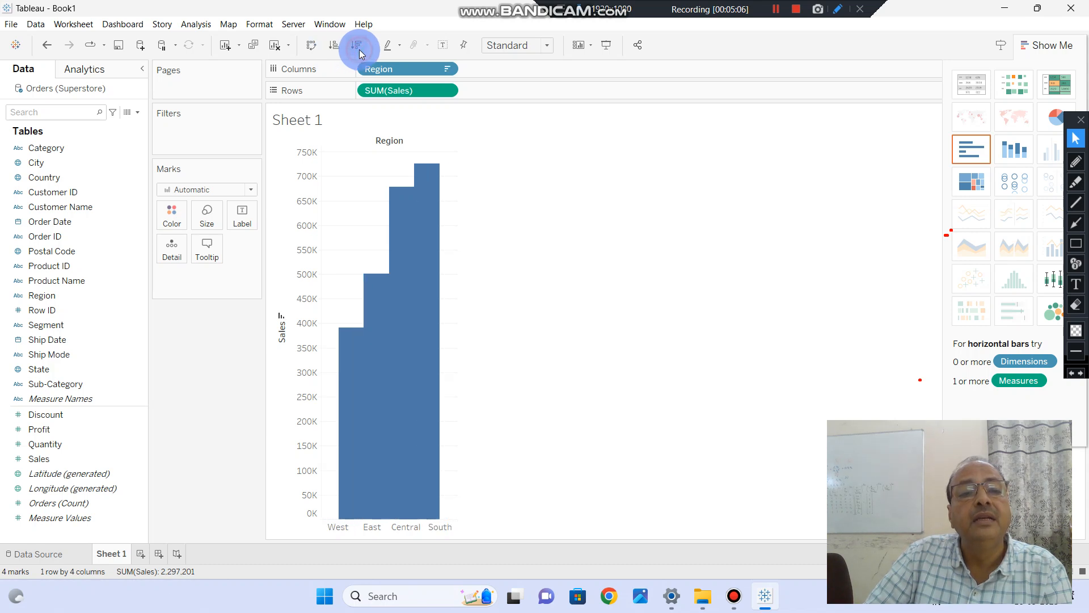
{"action": "left_click", "coordinate": [336, 49]}
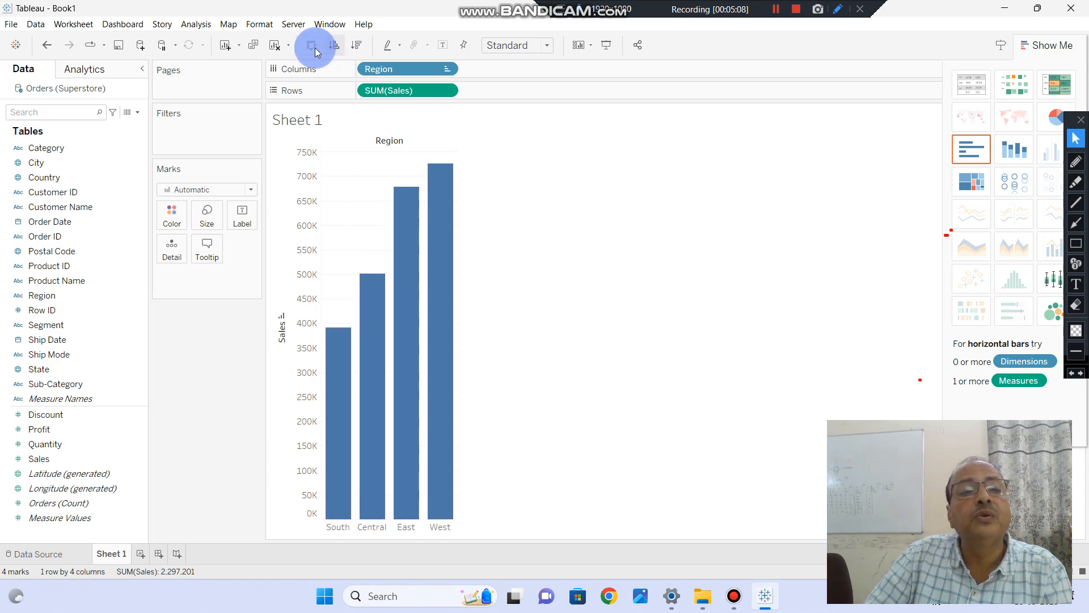
Swap the chart's rows and columns and swap them back to vertical bars.
{"action": "left_click", "coordinate": [313, 49]}
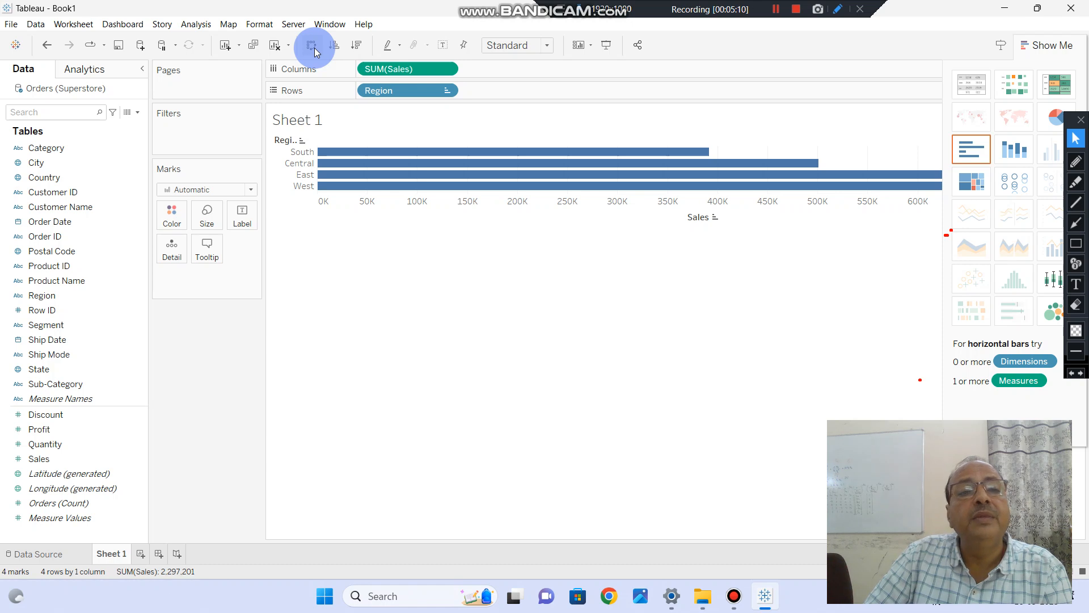
{"action": "left_click", "coordinate": [314, 49]}
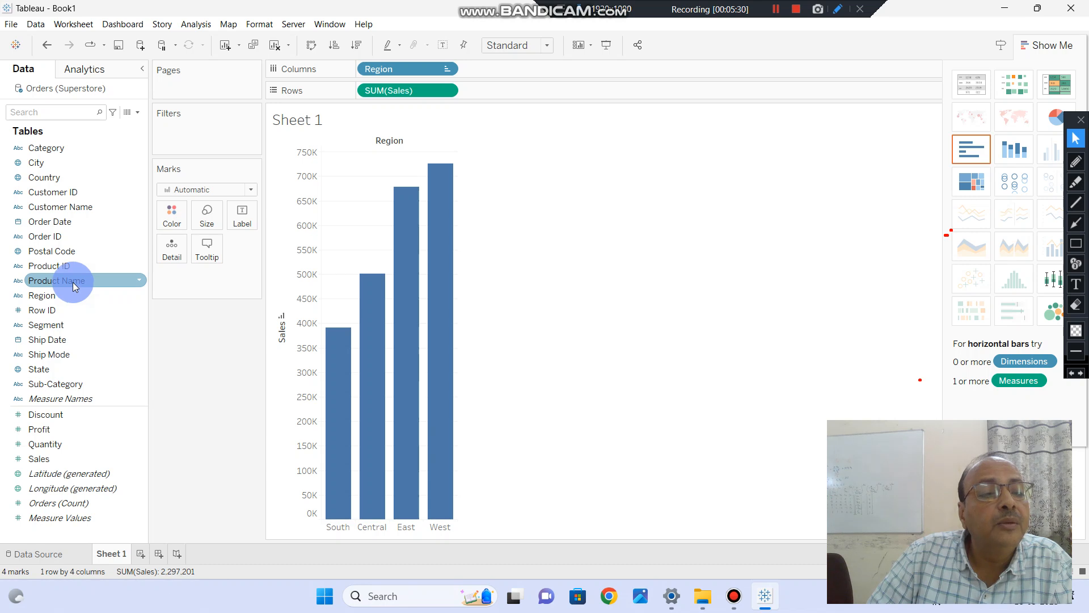
Try coloring the bars by Product Name and undo it.
{"action": "left_click_drag", "start_coordinate": [73, 281], "coordinate": [177, 219]}
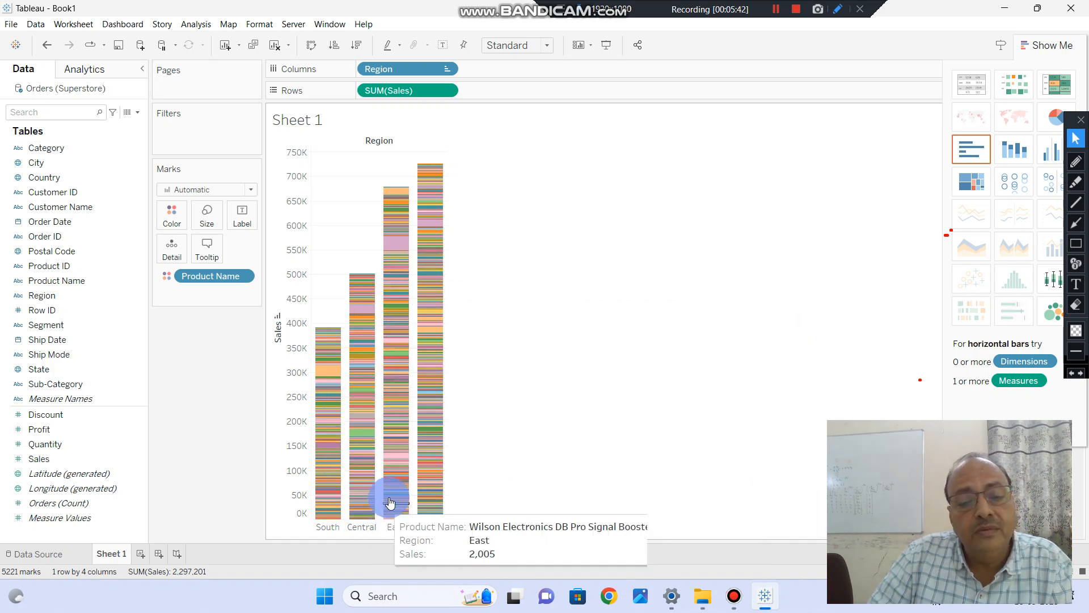
{"action": "left_click", "coordinate": [46, 46]}
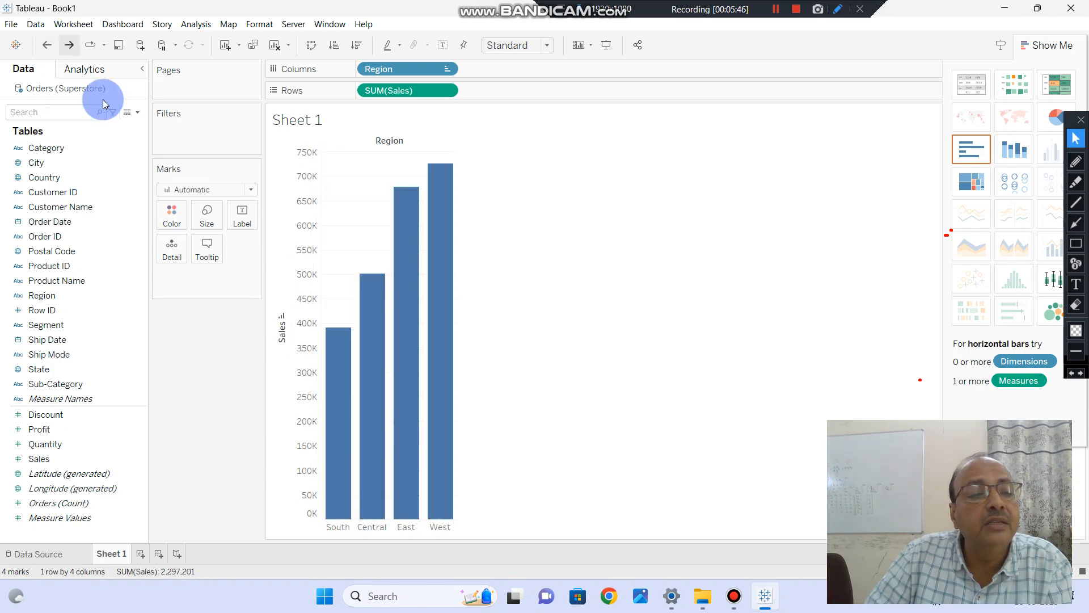
Color the bars by Segment and inspect the sales details of individual segments in the West and South bars.
{"action": "left_click", "coordinate": [115, 369]}
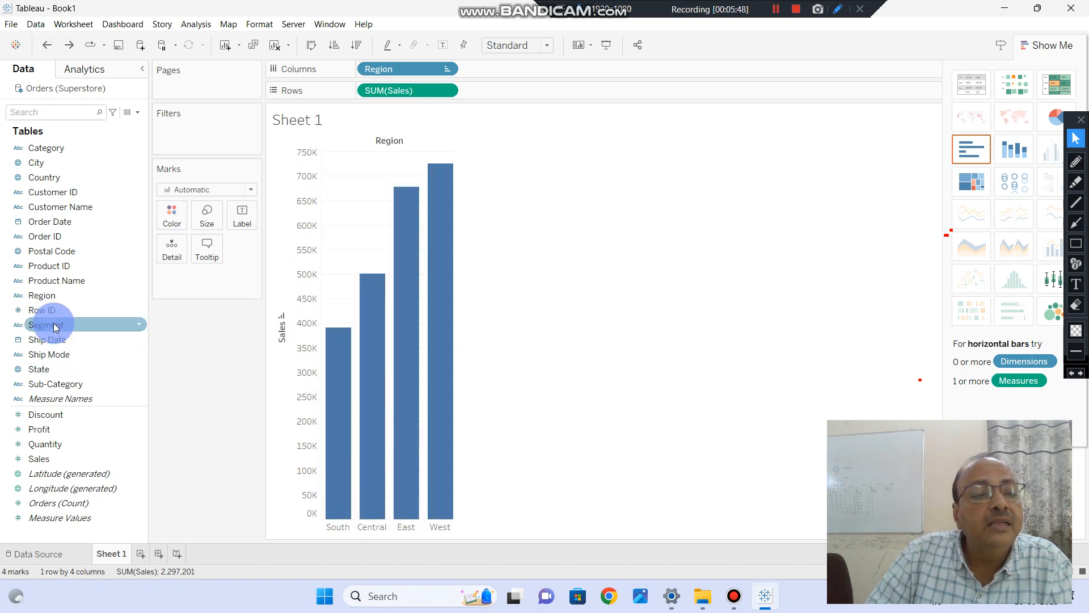
{"action": "left_click_drag", "start_coordinate": [55, 327], "coordinate": [175, 214]}
{"action": "mouse_move", "coordinate": [327, 452]}
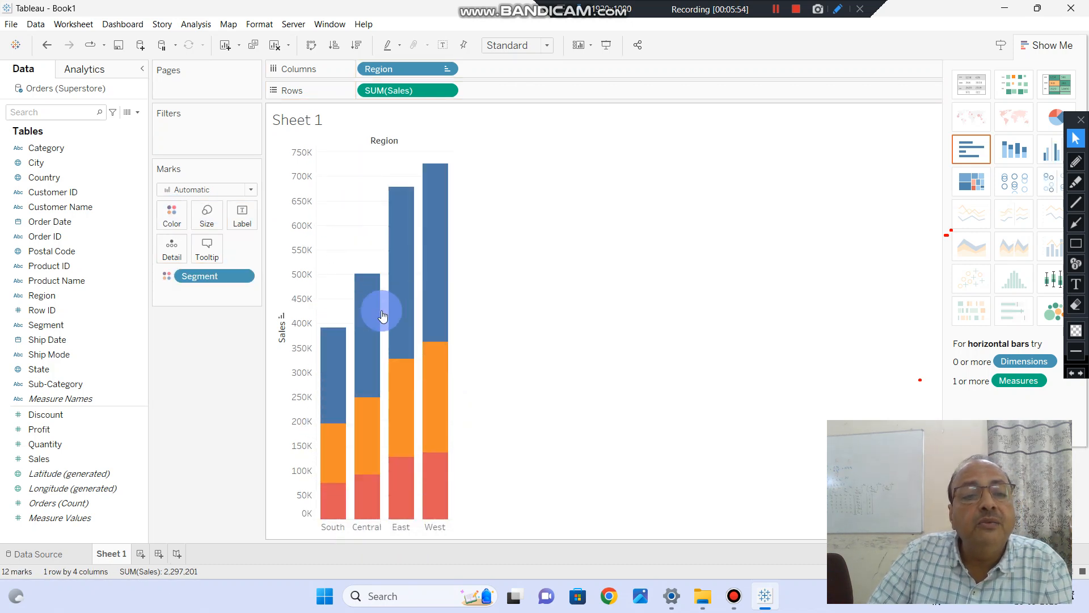
{"action": "mouse_move", "coordinate": [439, 516]}
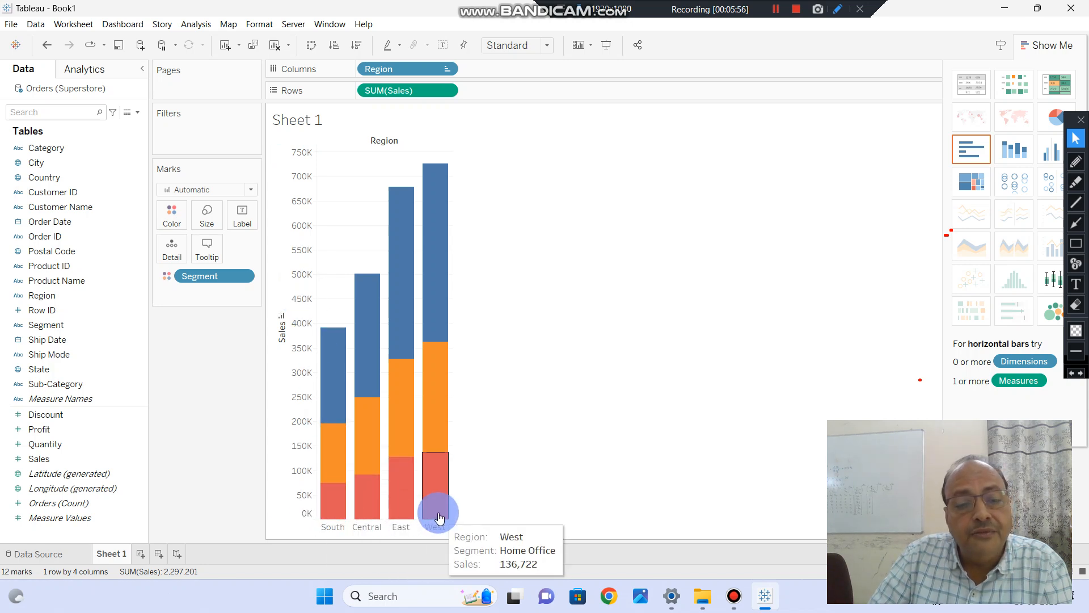
{"action": "mouse_move", "coordinate": [332, 503]}
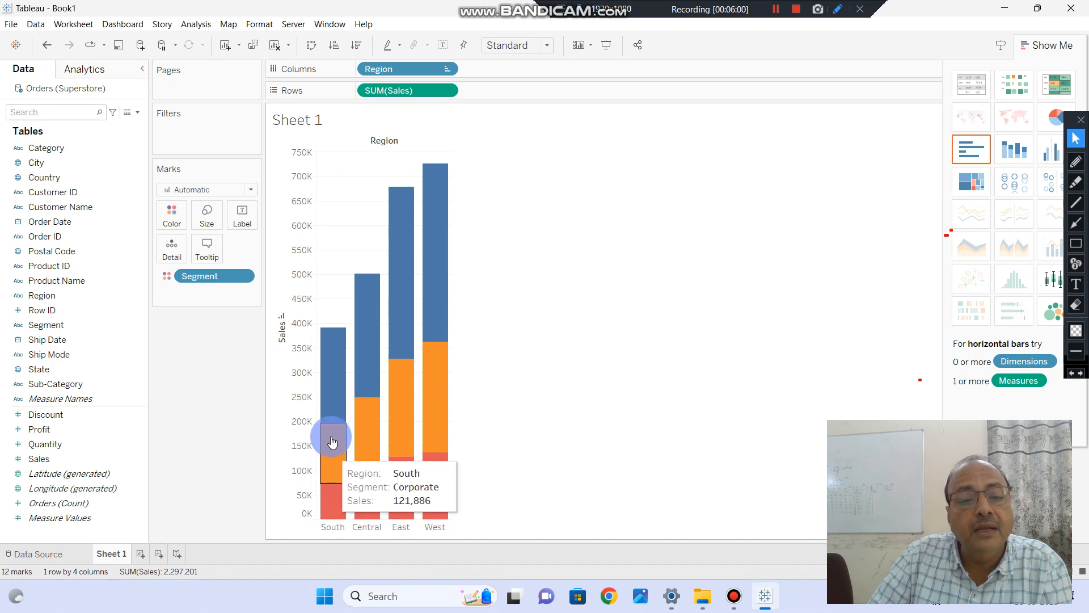
{"action": "mouse_move", "coordinate": [334, 400]}
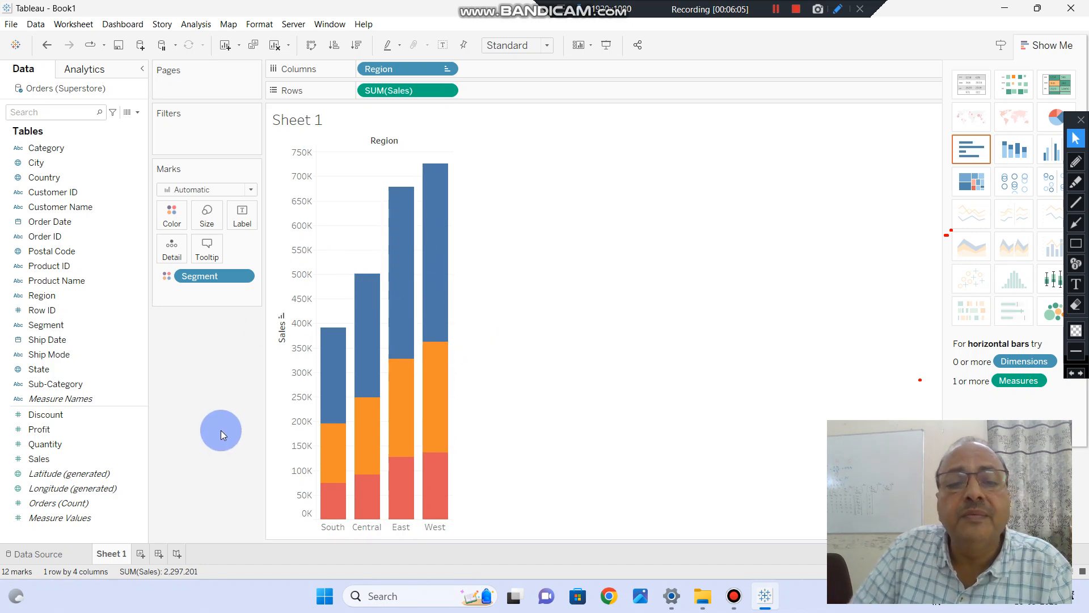
Compare the Sales measure on the rows as an average and as a count, and return it to a sum.
{"action": "mouse_move", "coordinate": [402, 278]}
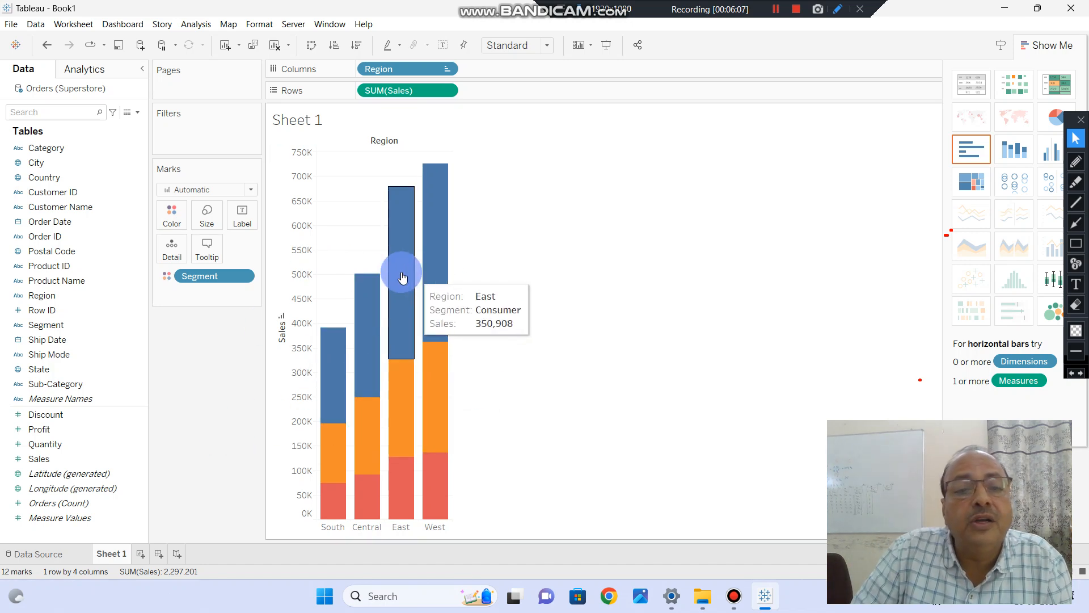
{"action": "mouse_move", "coordinate": [441, 344]}
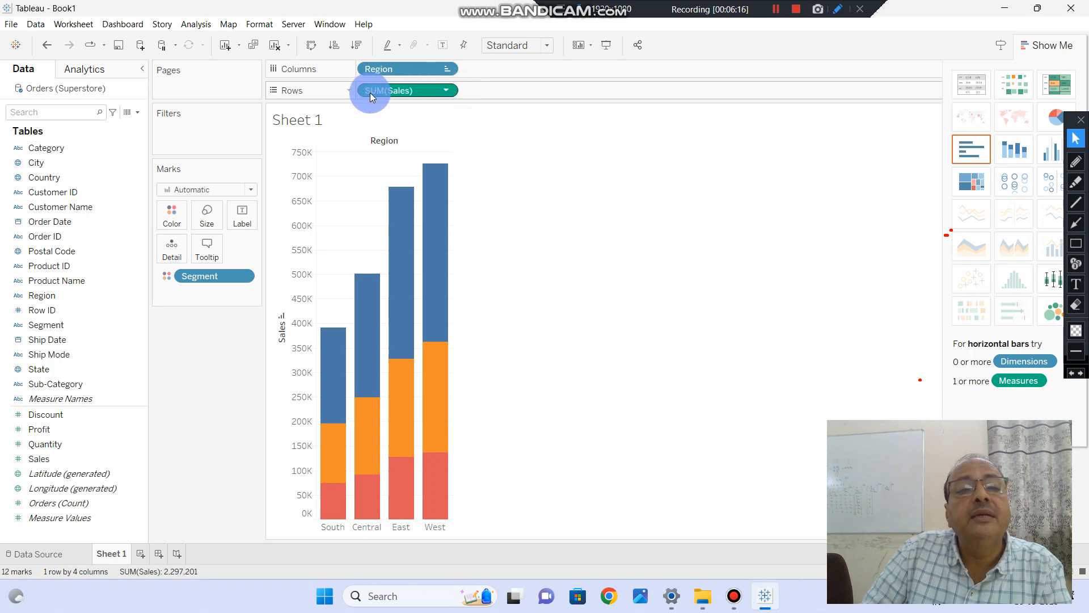
{"action": "left_click", "coordinate": [449, 90]}
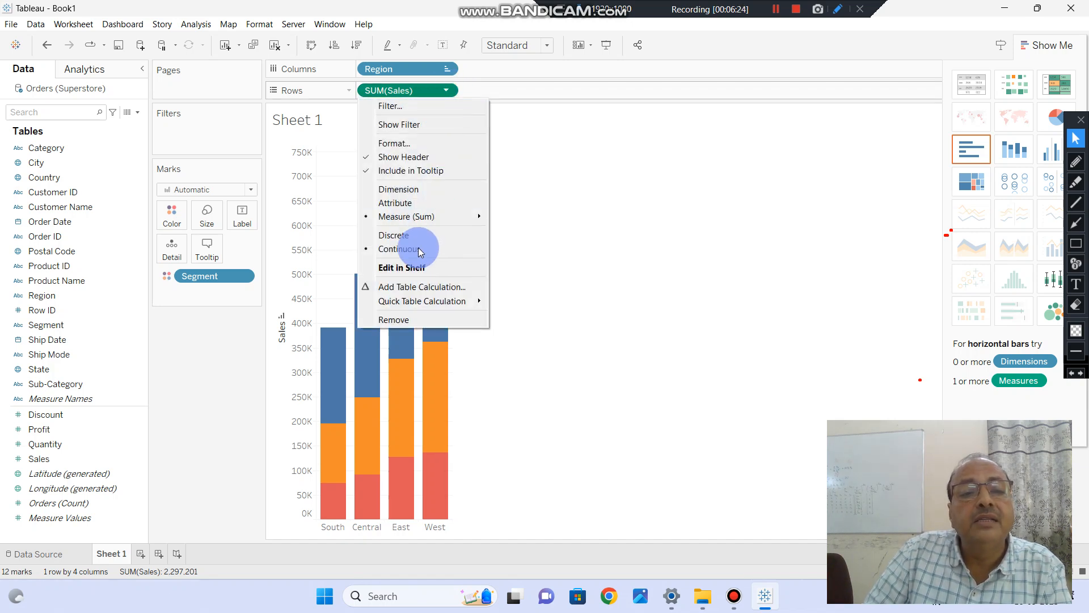
{"action": "mouse_move", "coordinate": [423, 219]}
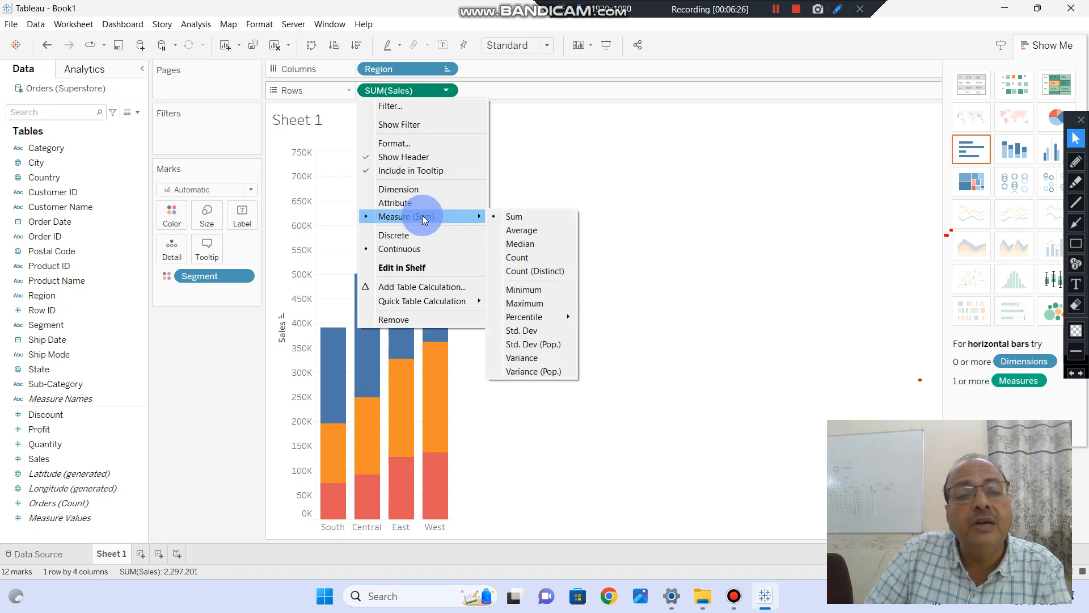
{"action": "left_click", "coordinate": [526, 232]}
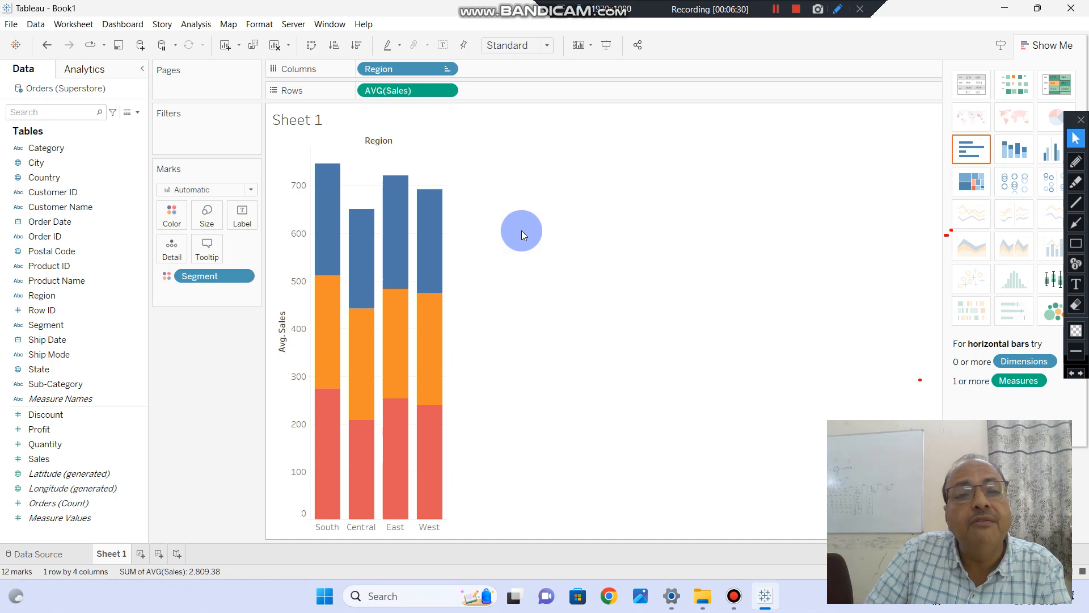
{"action": "left_click", "coordinate": [451, 94]}
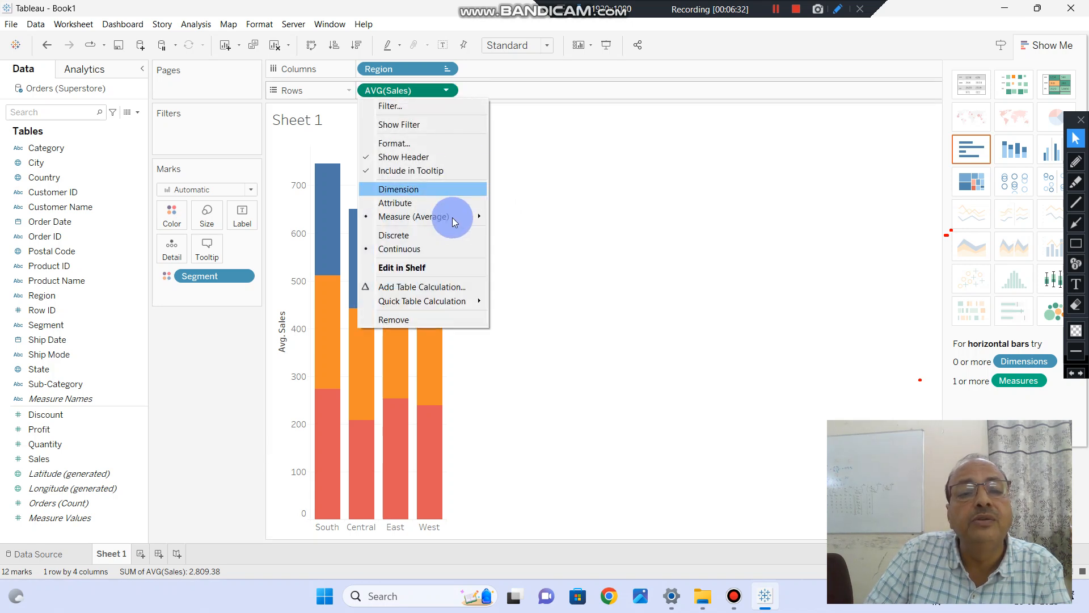
{"action": "mouse_move", "coordinate": [450, 217]}
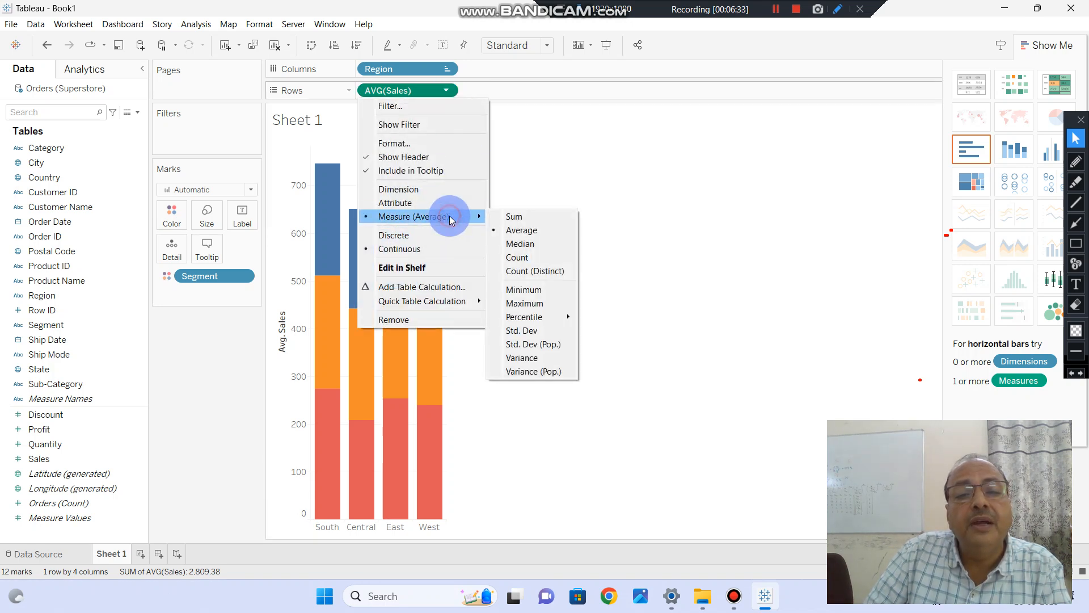
{"action": "left_click", "coordinate": [533, 258]}
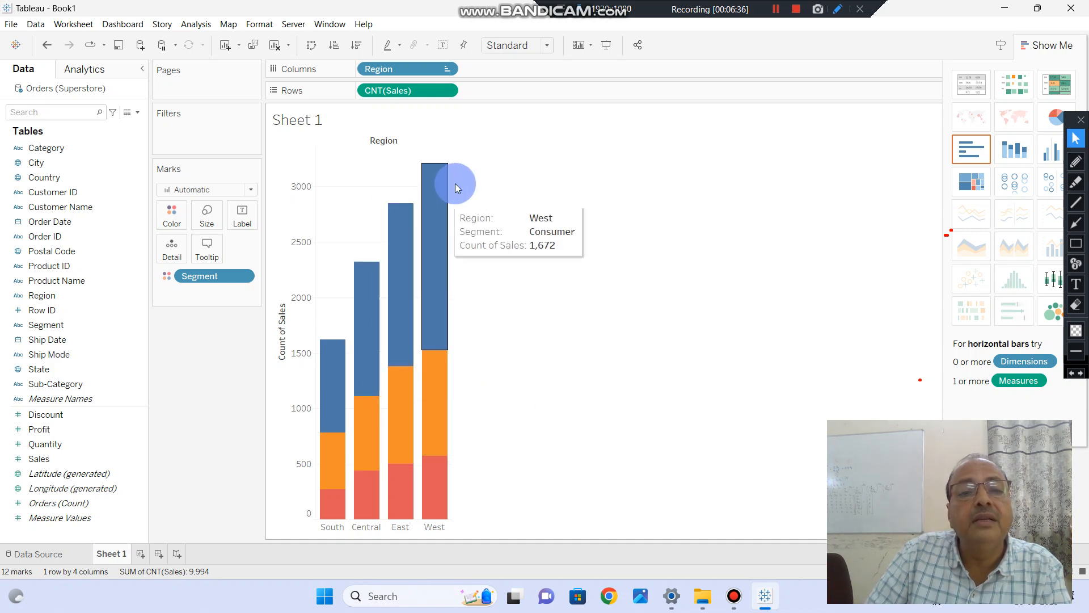
{"action": "left_click", "coordinate": [448, 92]}
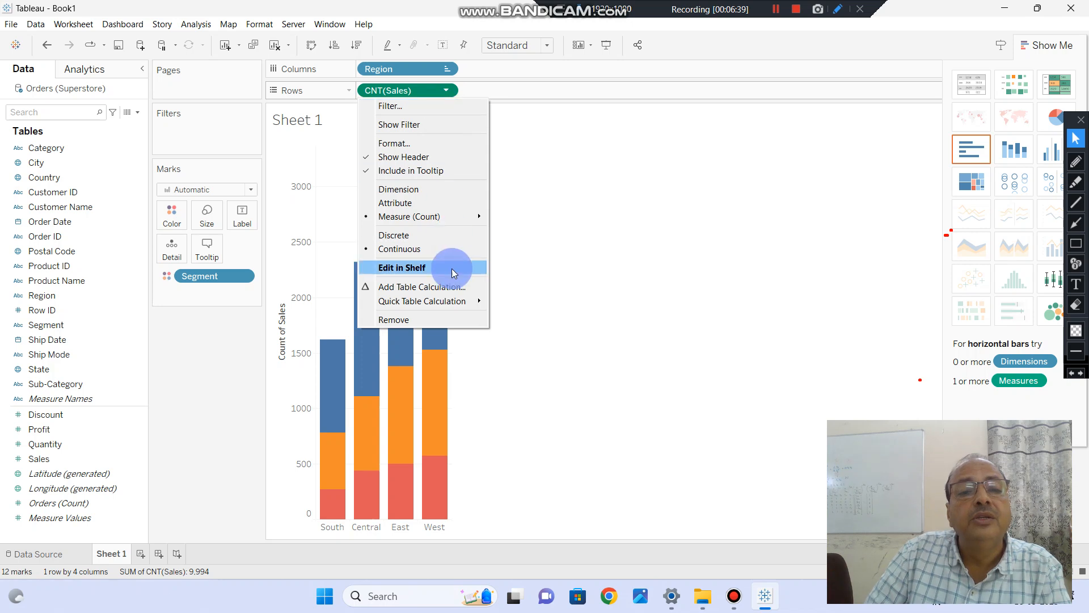
{"action": "mouse_move", "coordinate": [467, 218]}
{"action": "left_click", "coordinate": [506, 217]}
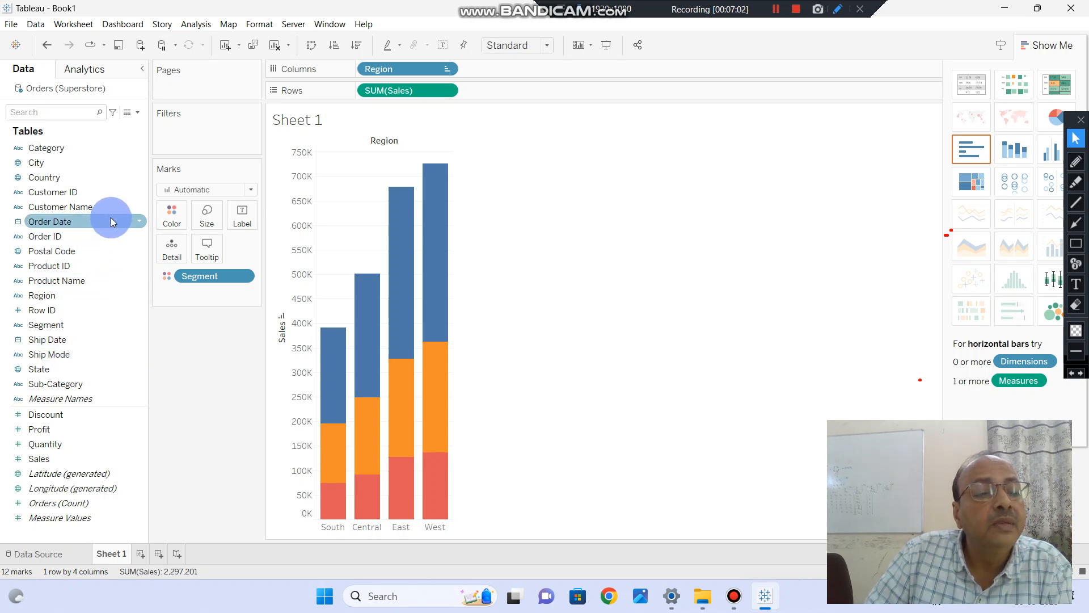
Size the bars by Profit and inspect the profit and sales details of individual segments.
{"action": "left_click_drag", "start_coordinate": [49, 429], "coordinate": [209, 212]}
{"action": "mouse_move", "coordinate": [443, 265]}
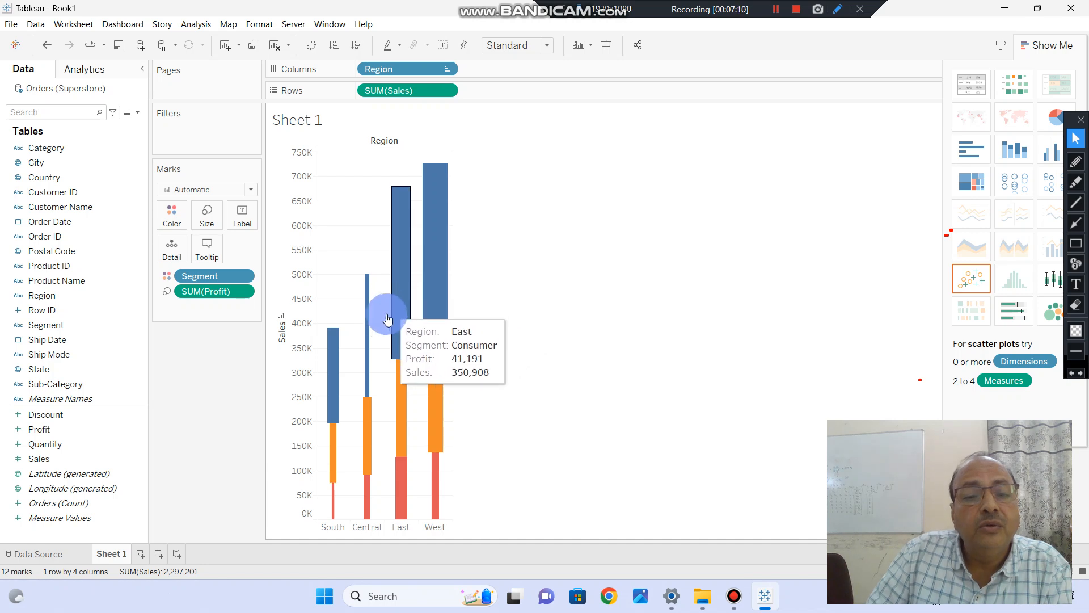
{"action": "mouse_move", "coordinate": [370, 368]}
{"action": "mouse_move", "coordinate": [433, 329]}
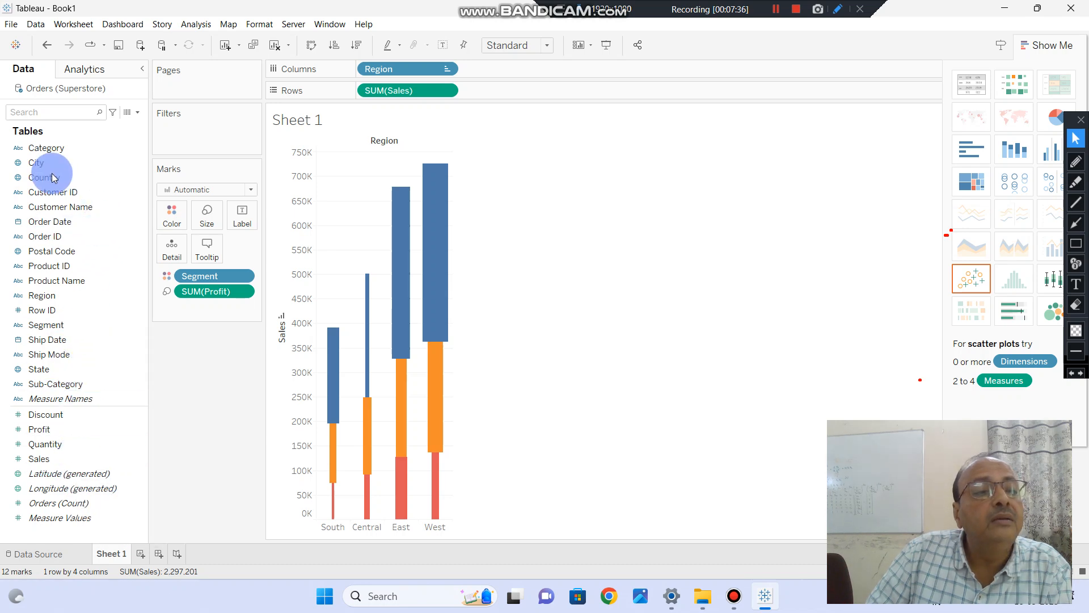
Label the bars with Country and inspect the details of individual segments.
{"action": "left_click_drag", "start_coordinate": [50, 179], "coordinate": [244, 218]}
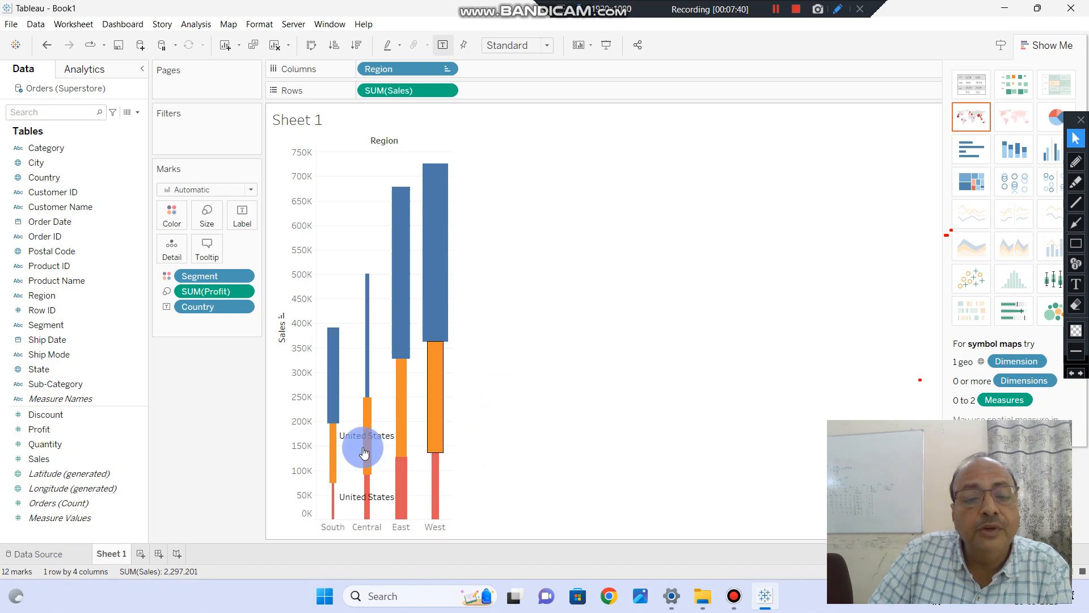
{"action": "mouse_move", "coordinate": [365, 407]}
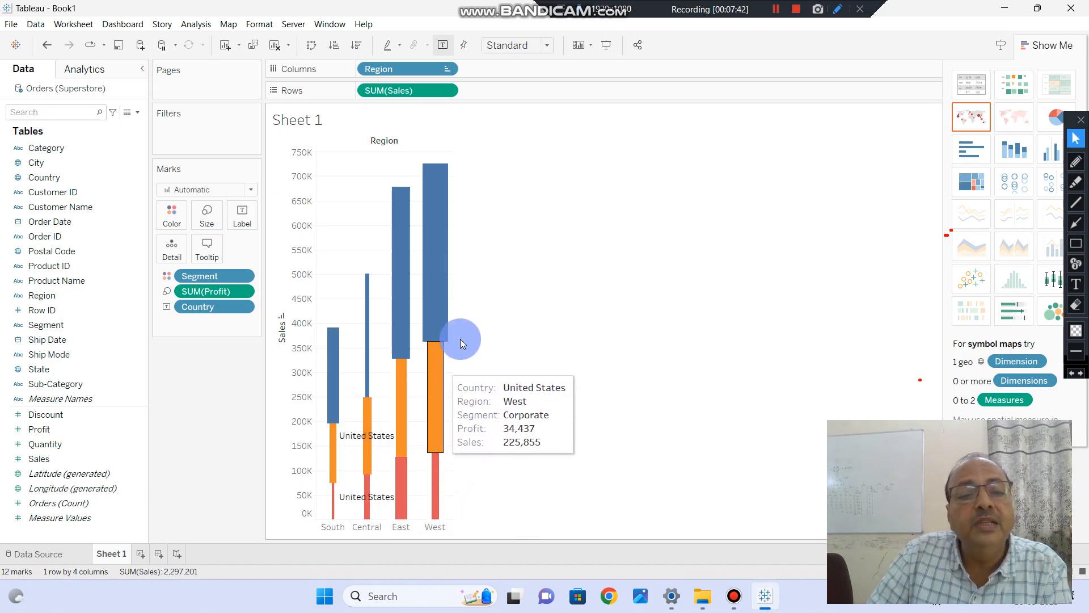
{"action": "mouse_move", "coordinate": [434, 447]}
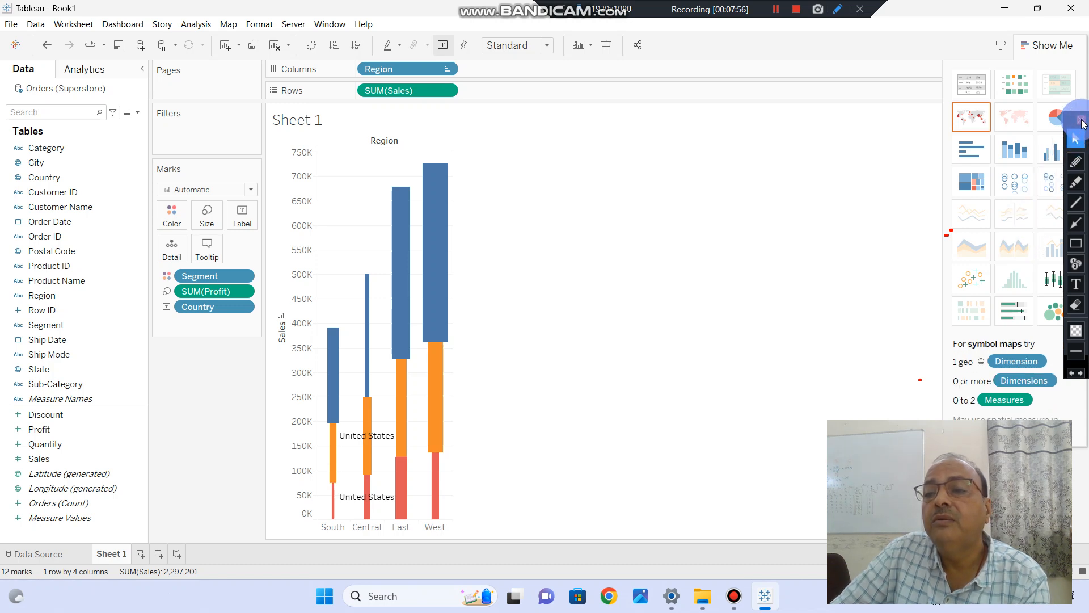
{"action": "mouse_move", "coordinate": [1074, 122]}
{"action": "left_mouse_down"}
{"action": "mouse_move", "coordinate": [1072, 232]}
{"action": "mouse_move", "coordinate": [1085, 285]}
{"action": "left_mouse_up"}
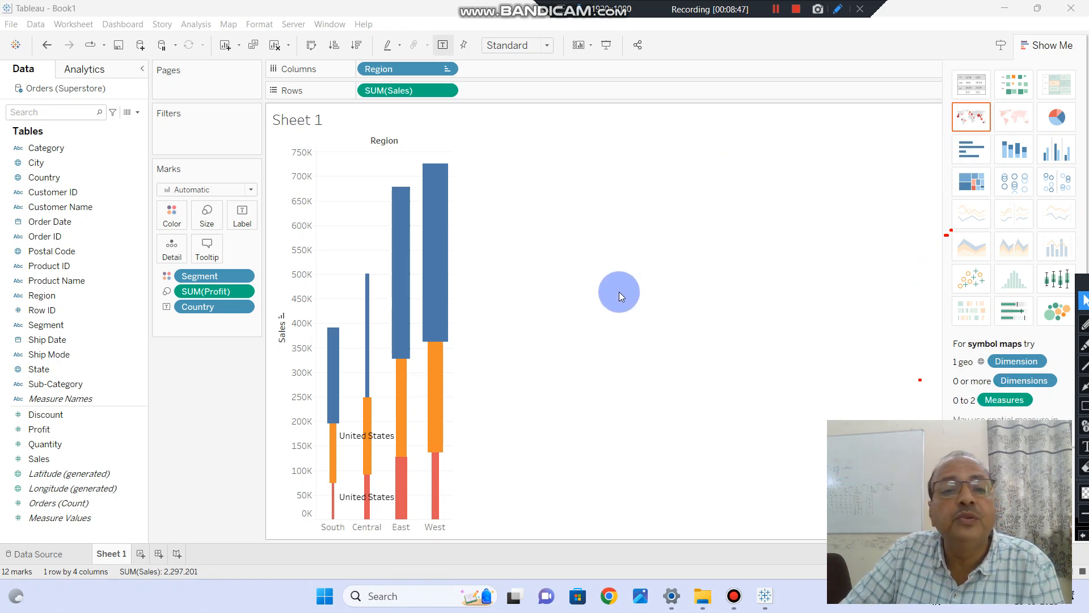
{"action": "left_click", "coordinate": [452, 95]}
{"action": "left_click", "coordinate": [489, 100]}
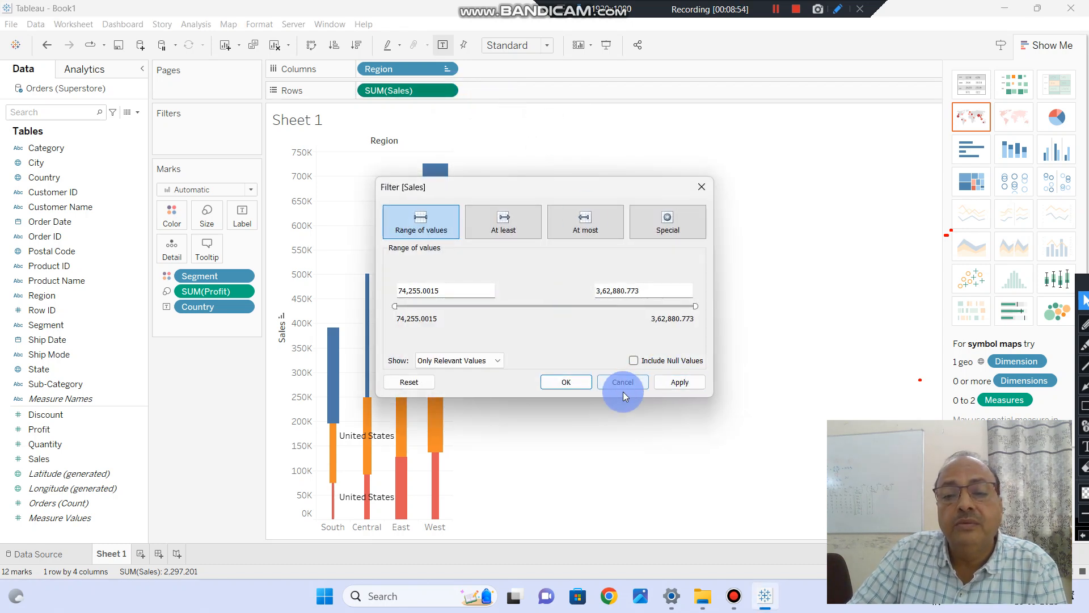
{"action": "left_click", "coordinate": [624, 384]}
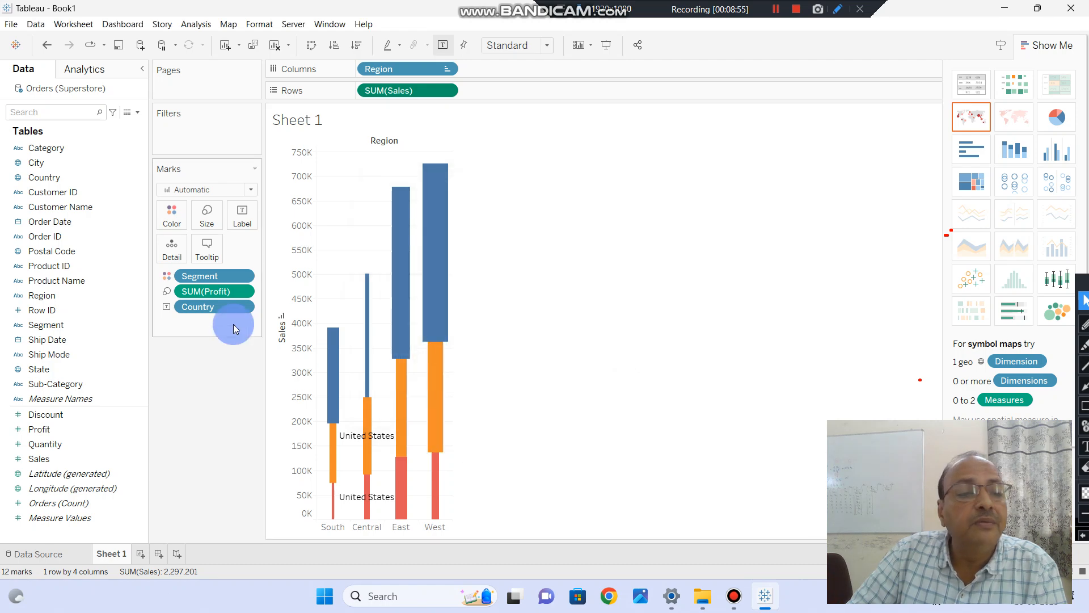
Show a filter for Region and move the Show Me pane over the empty chart area, clear of the filter controls.
{"action": "right_click", "coordinate": [60, 298]}
{"action": "left_click", "coordinate": [92, 316]}
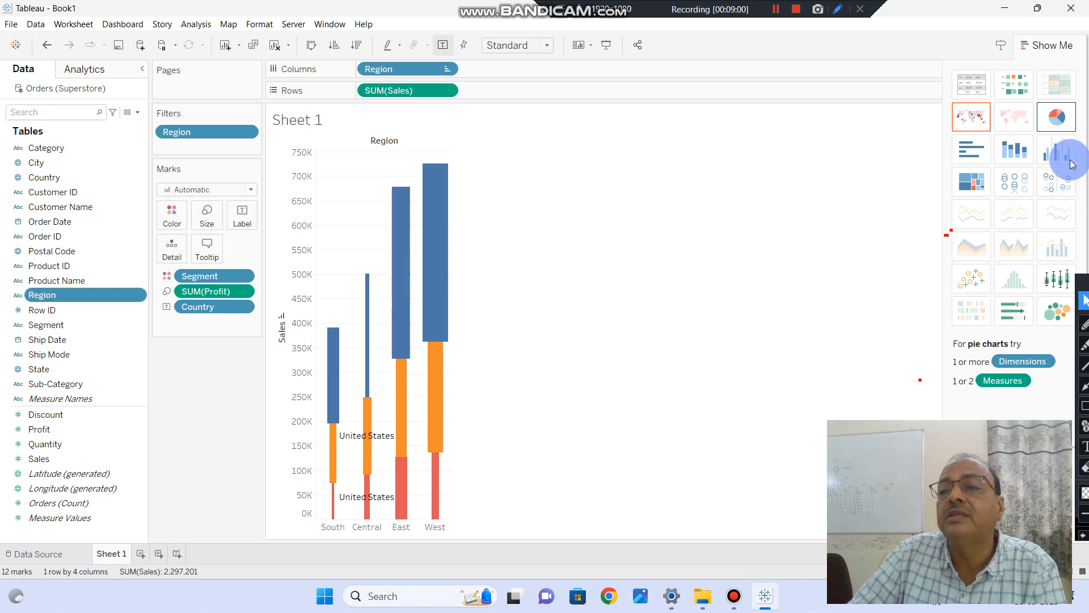
{"action": "left_click_drag", "start_coordinate": [1053, 45], "coordinate": [797, 118]}
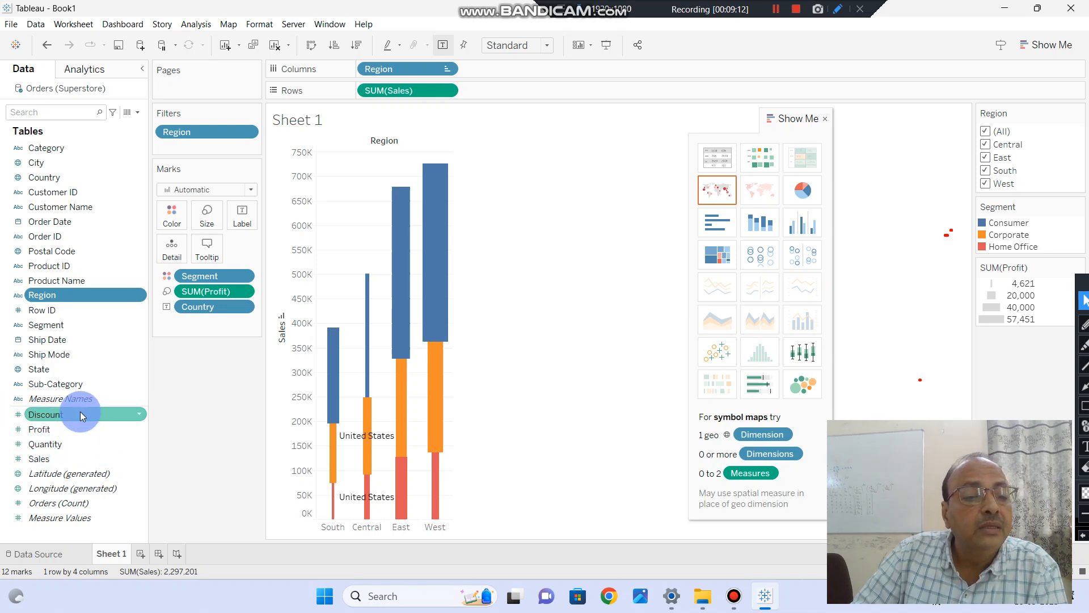
Show a filter for Discount and limit its summed range to 116 through 267.
{"action": "right_click", "coordinate": [102, 420]}
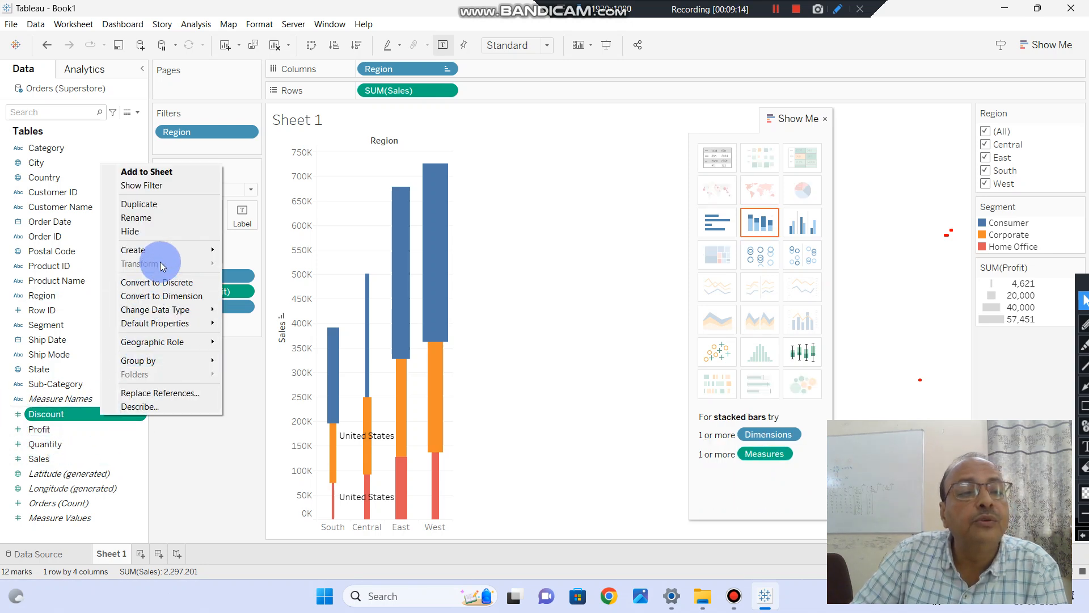
{"action": "left_click", "coordinate": [167, 186]}
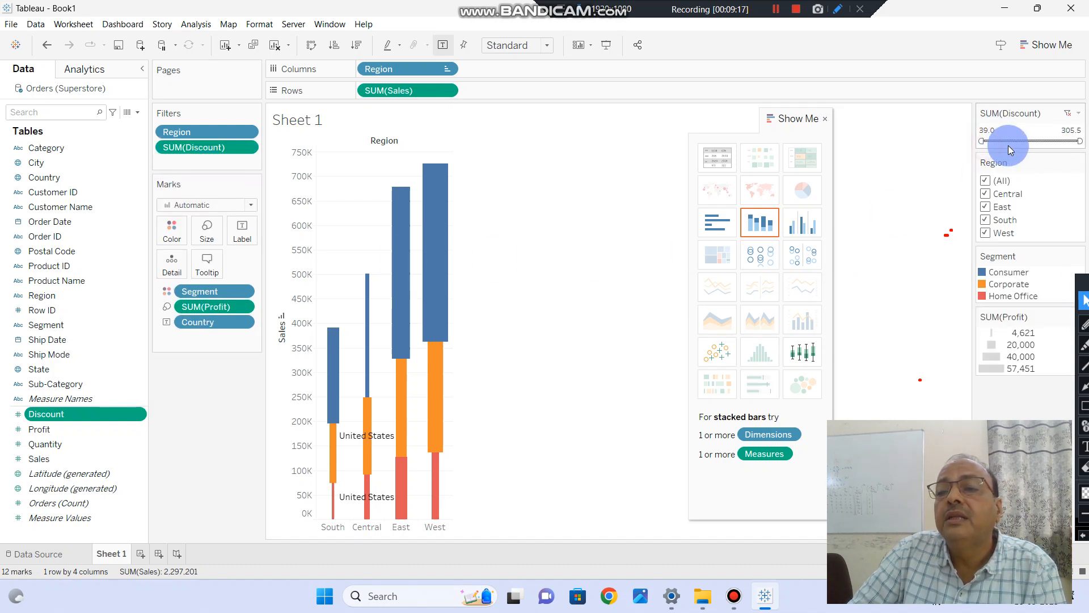
{"action": "left_click_drag", "start_coordinate": [982, 142], "coordinate": [1004, 141]}
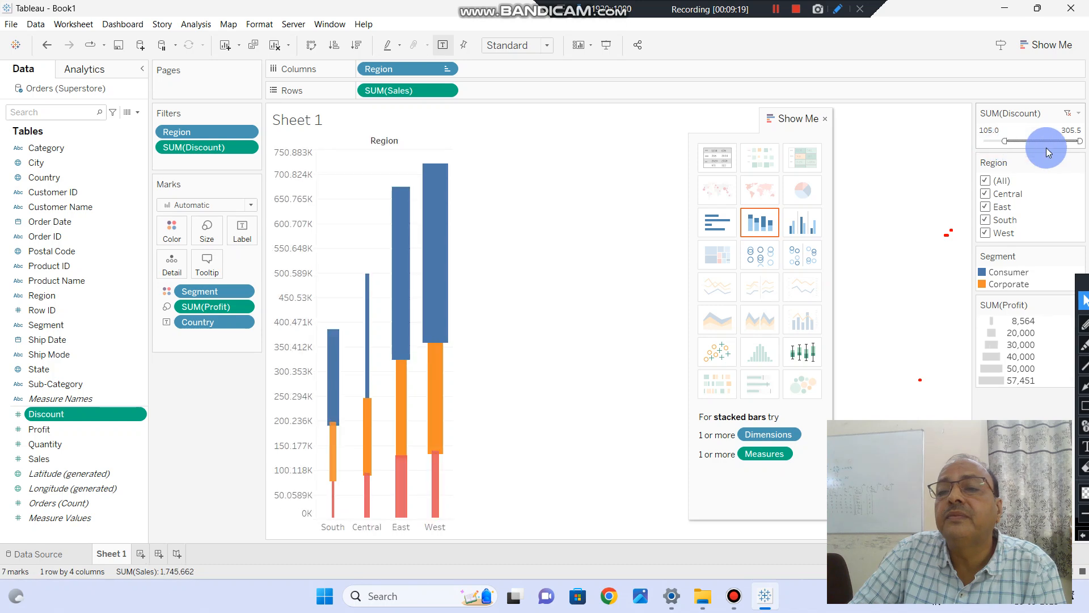
{"action": "left_click_drag", "start_coordinate": [1074, 142], "coordinate": [1009, 141]}
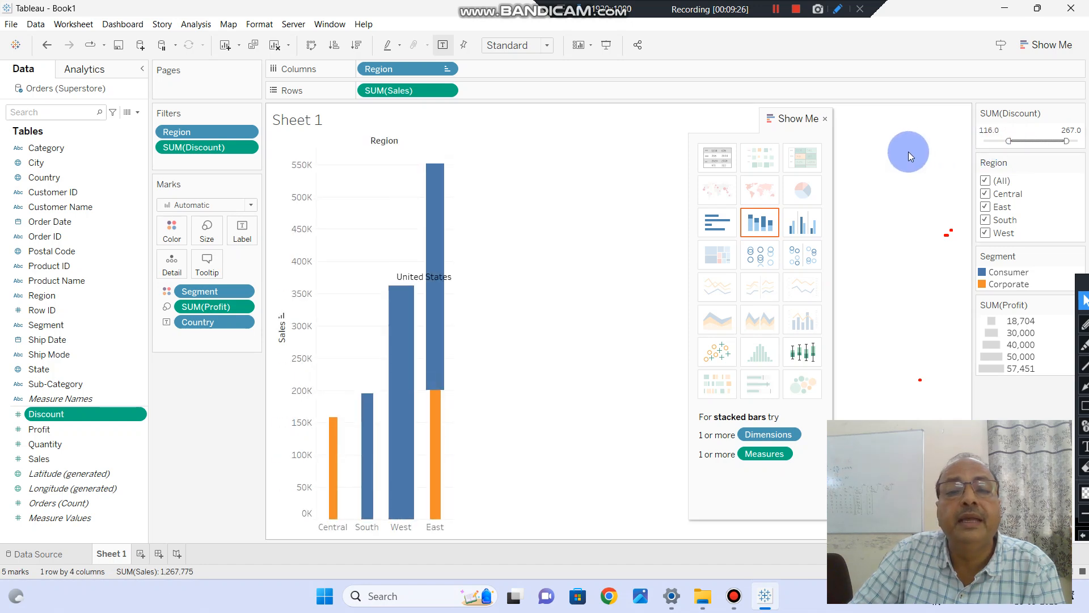